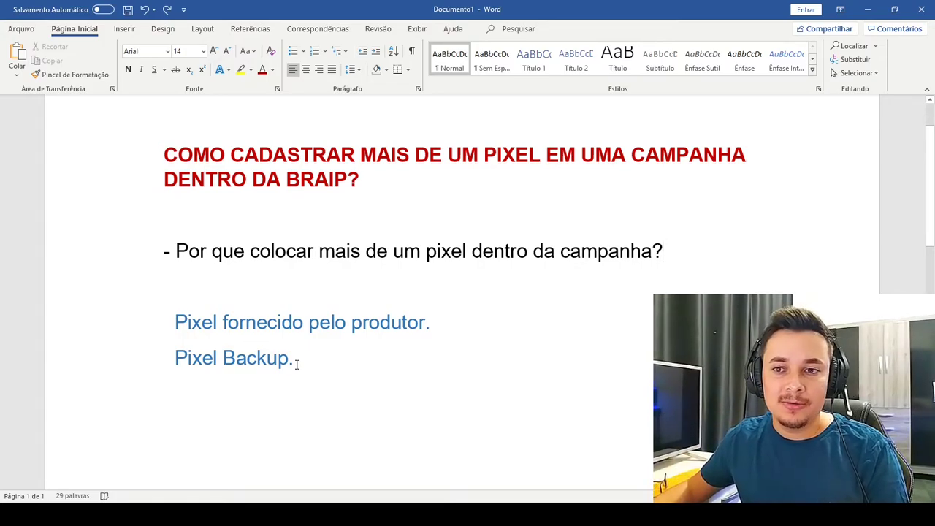
triple_click(252, 362)
double_click(253, 361)
triple_click(241, 366)
double_click(252, 360)
left_click(325, 370)
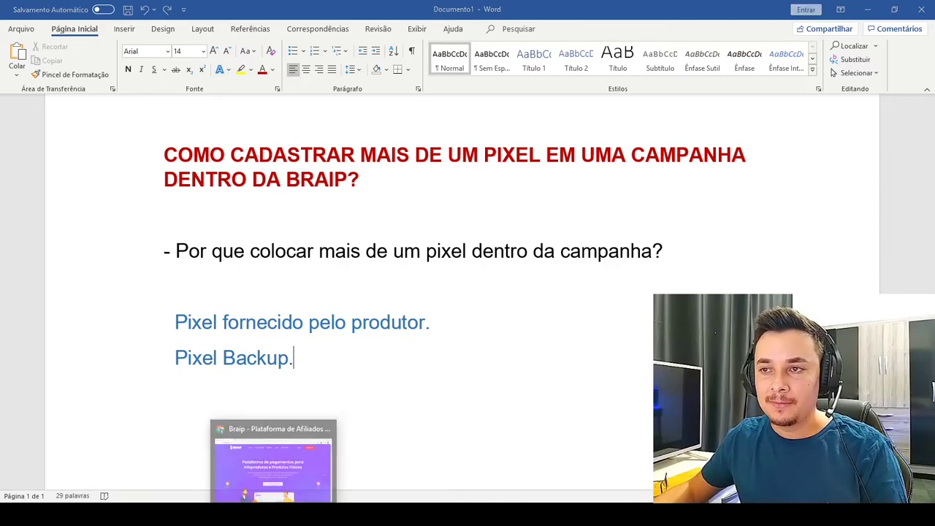
- Switch to the Braip site in the browser and open the list of promoted products (Produtos que promovo)
left_click(273, 514)
left_click(675, 73)
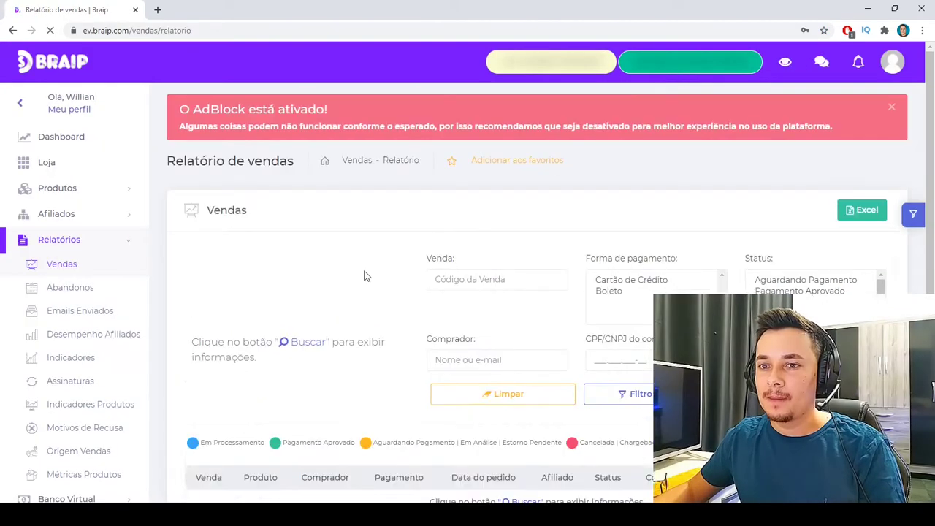
left_click(73, 190)
left_click(96, 259)
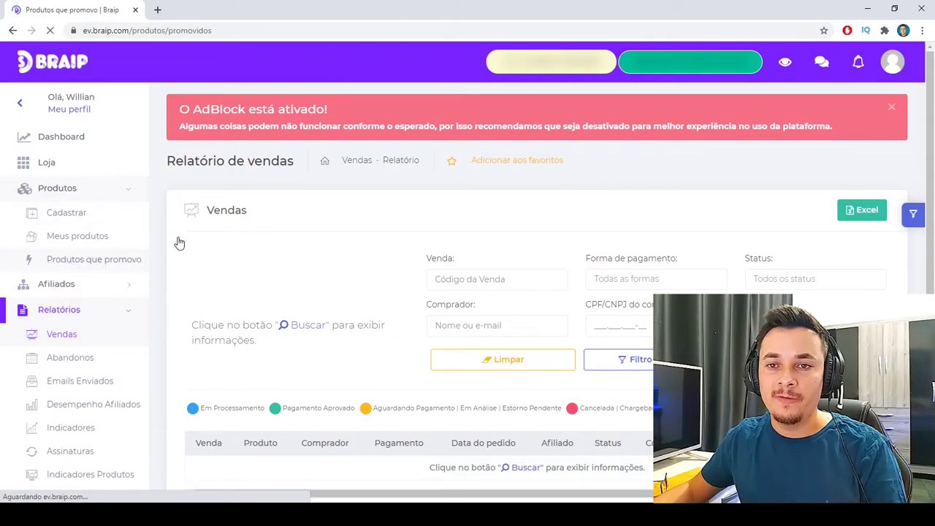
- Locate the Comfort Protect product in the list of promoted products
scroll(411, 329, "down", 8)
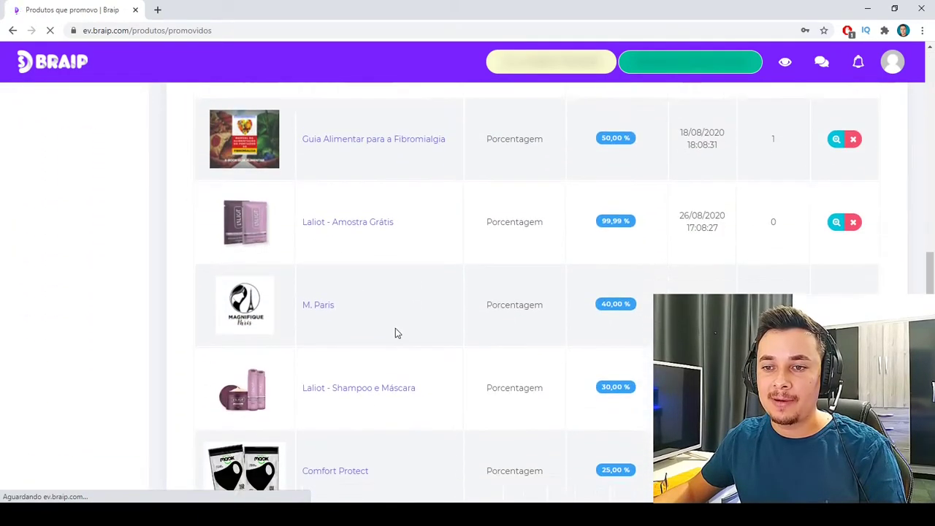
scroll(395, 333, "down", 3)
left_click_drag(388, 281, 307, 276)
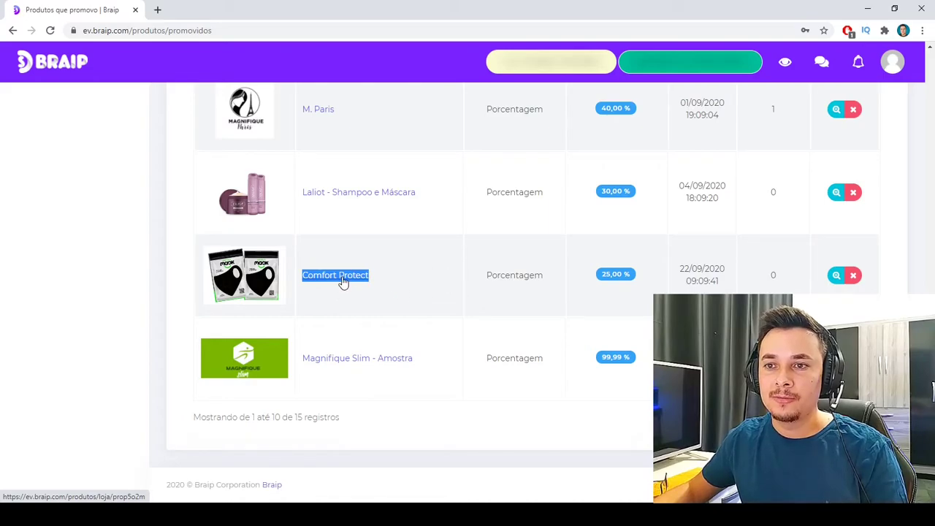
scroll(326, 292, "up", 2)
scroll(327, 292, "up", 10)
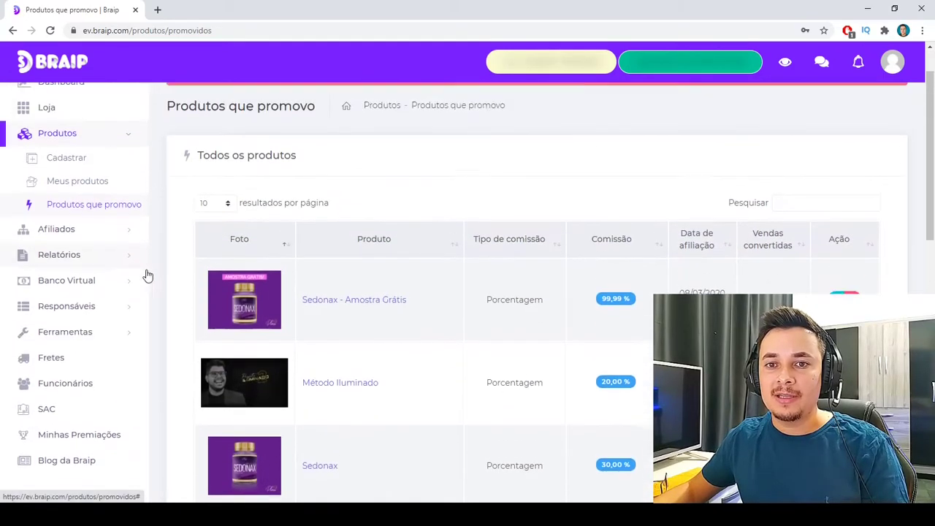
- Open the pixel management page and start registering a new pixel named "Comfort Protect 01"
scroll(131, 365, "down", 2)
left_click(73, 229)
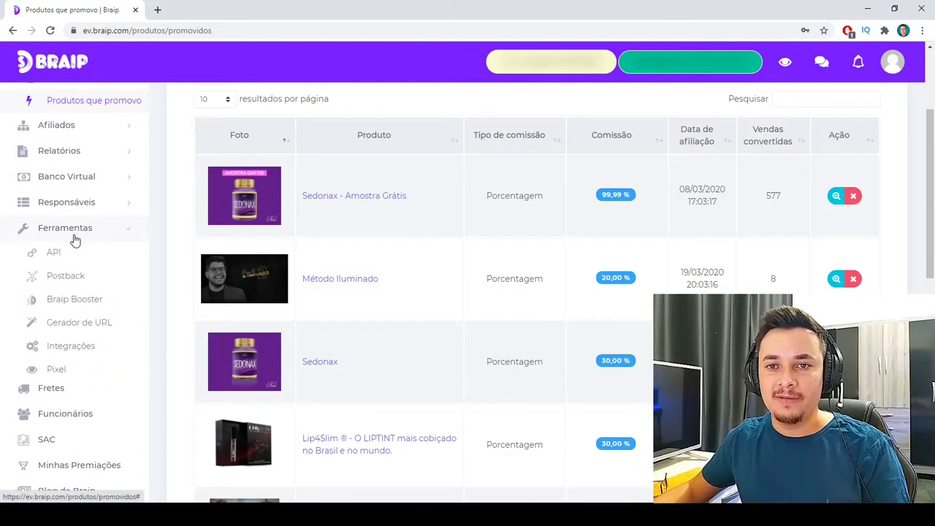
scroll(130, 385, "up", 1)
left_click(65, 427)
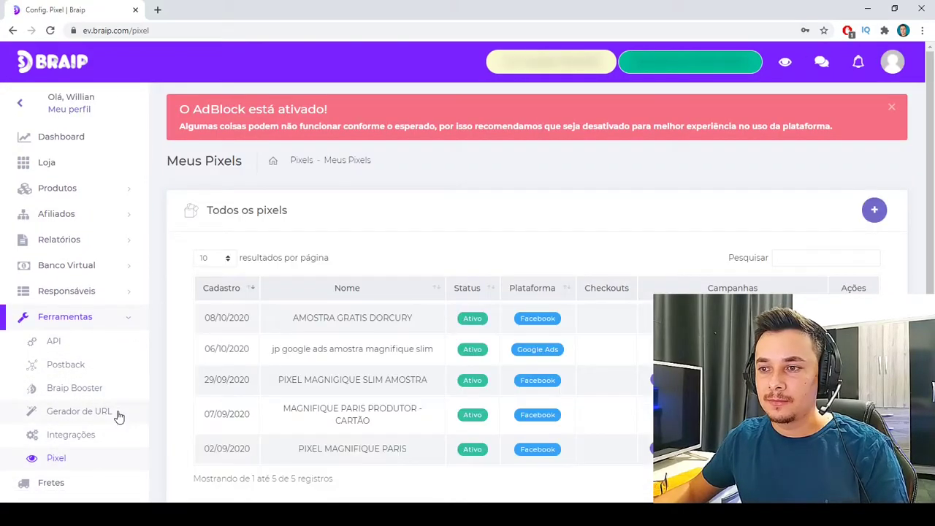
left_click(868, 211)
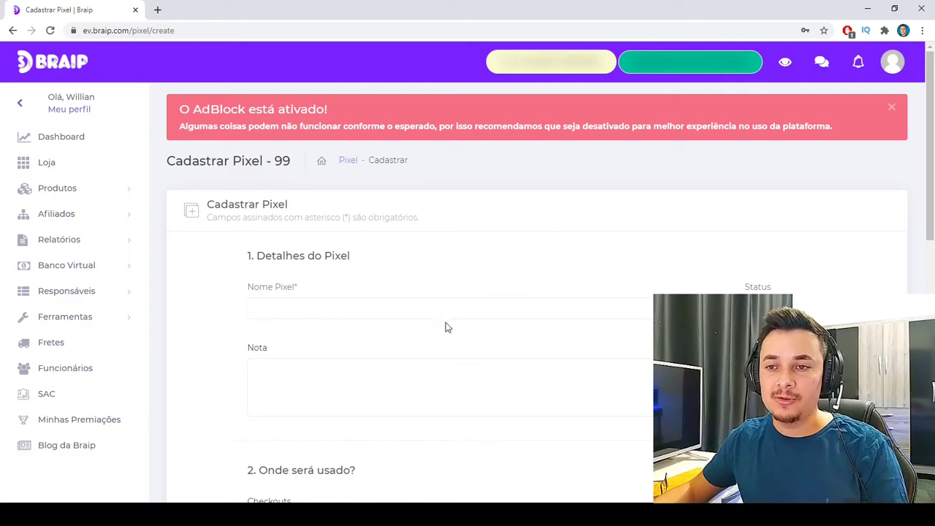
left_click(285, 308)
type("Comfort Protect 01")
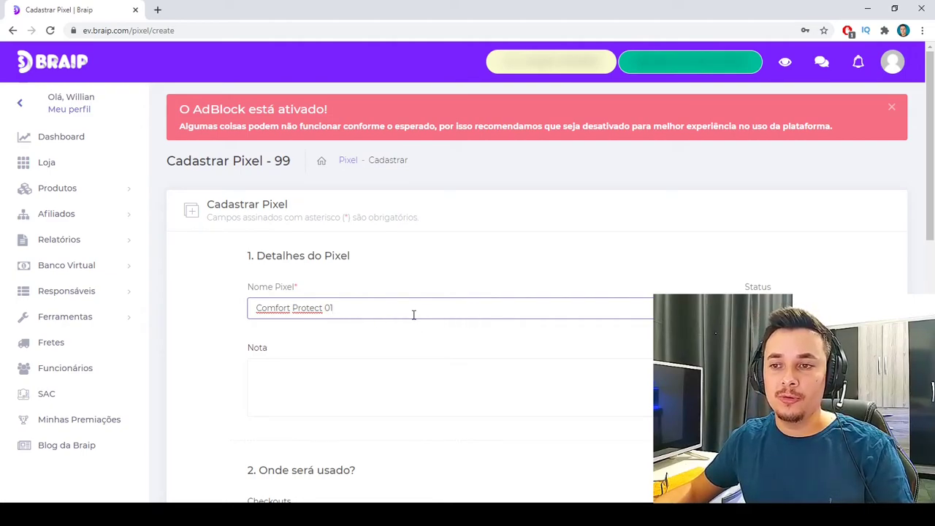
- Examine the note, checkouts and campaigns fields of the pixel form, including the list of selectable campaigns
scroll(388, 287, "down", 2)
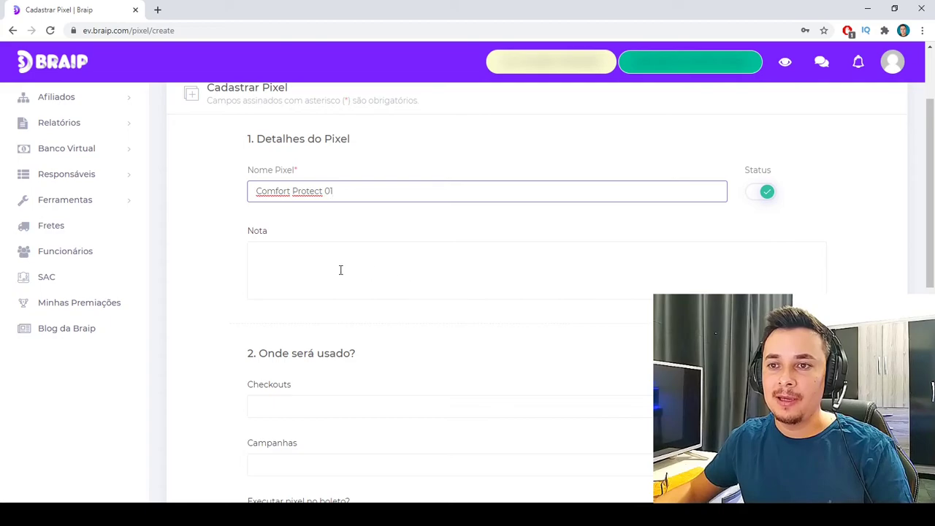
left_click(296, 260)
scroll(391, 281, "down", 2)
left_click(287, 296)
left_click(284, 348)
scroll(183, 317, "down", 1)
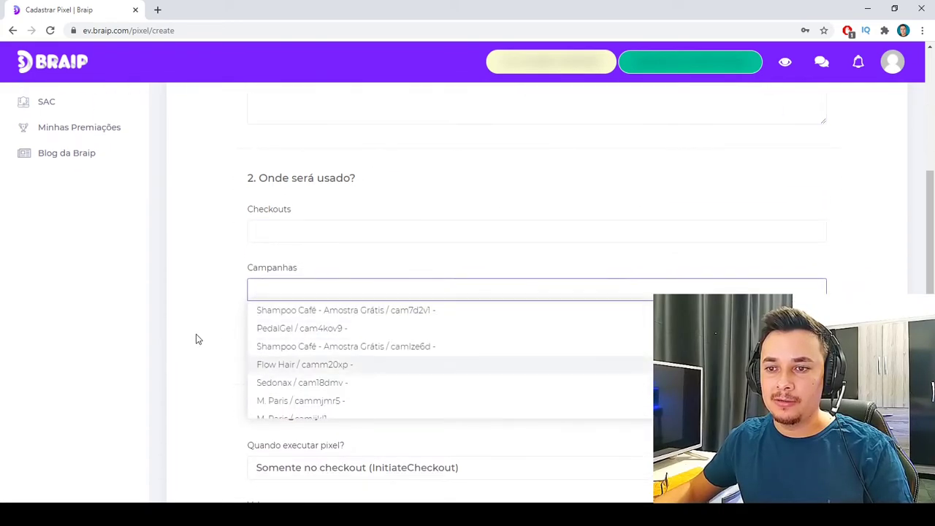
key("Escape")
scroll(365, 343, "down", 1)
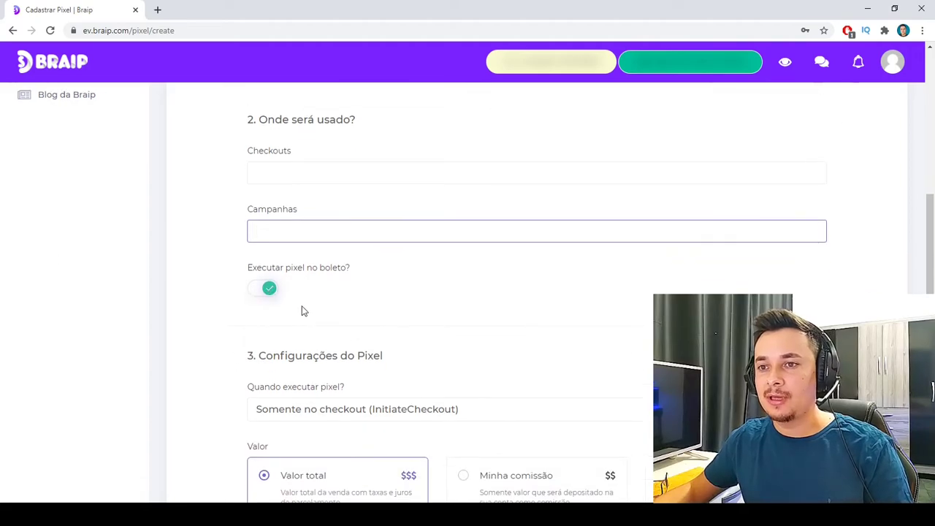
- Set the pixel's value to Minha comissão and its execution to Nas duas (InitiateCheckout e Purchase)
scroll(300, 305, "down", 2)
left_click(467, 371)
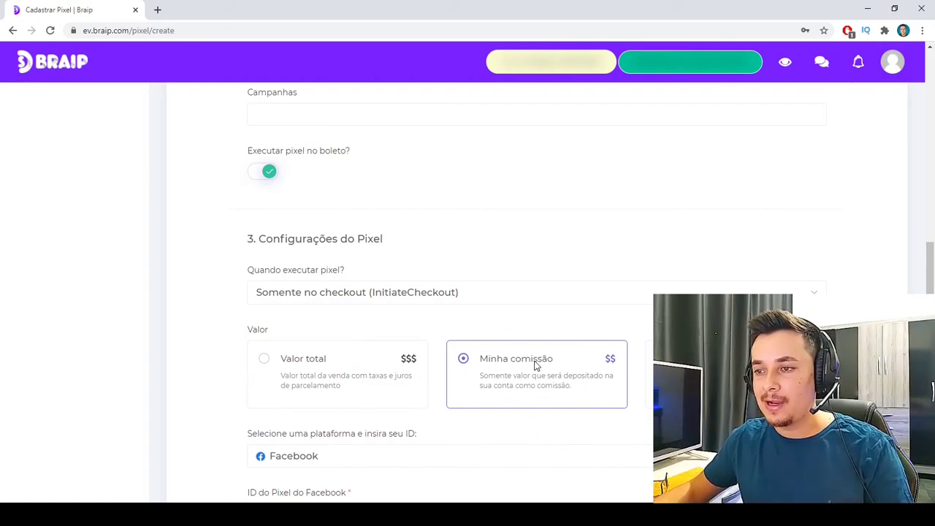
scroll(543, 365, "down", 2)
scroll(444, 273, "up", 1)
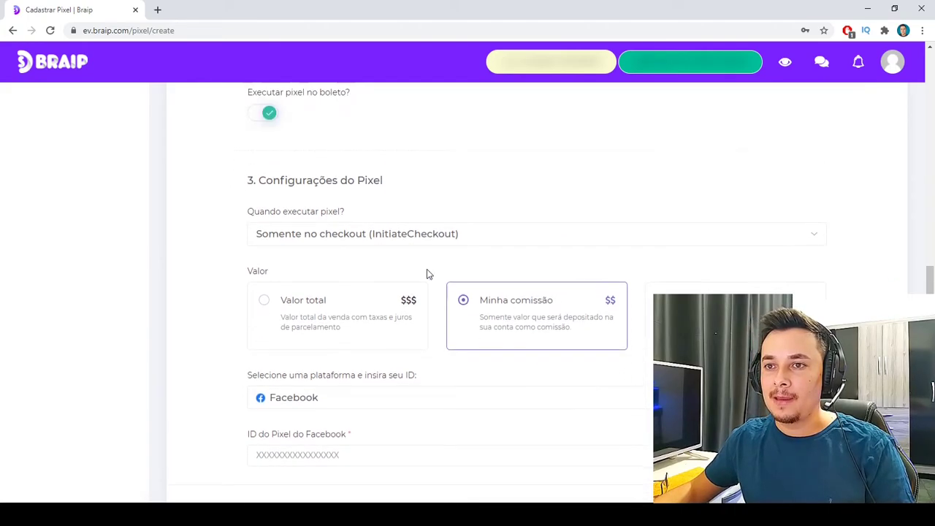
left_click(371, 241)
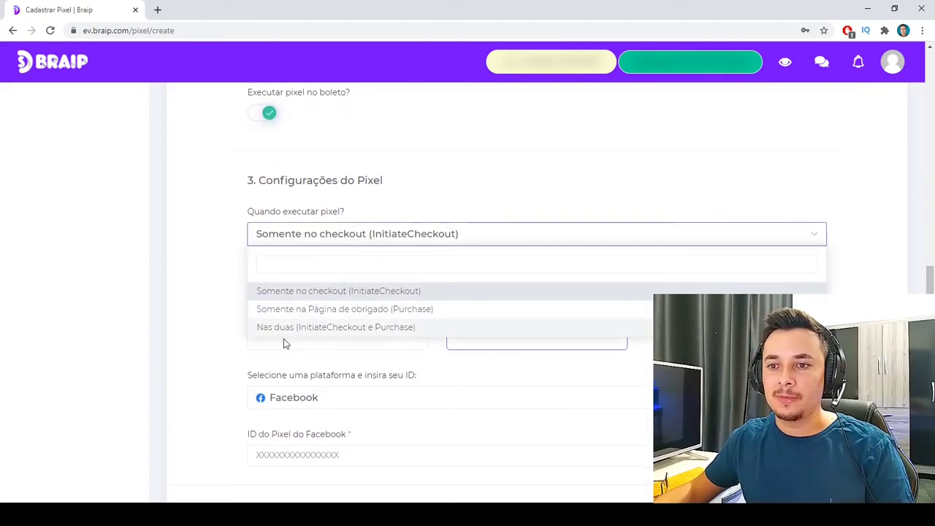
left_click(406, 330)
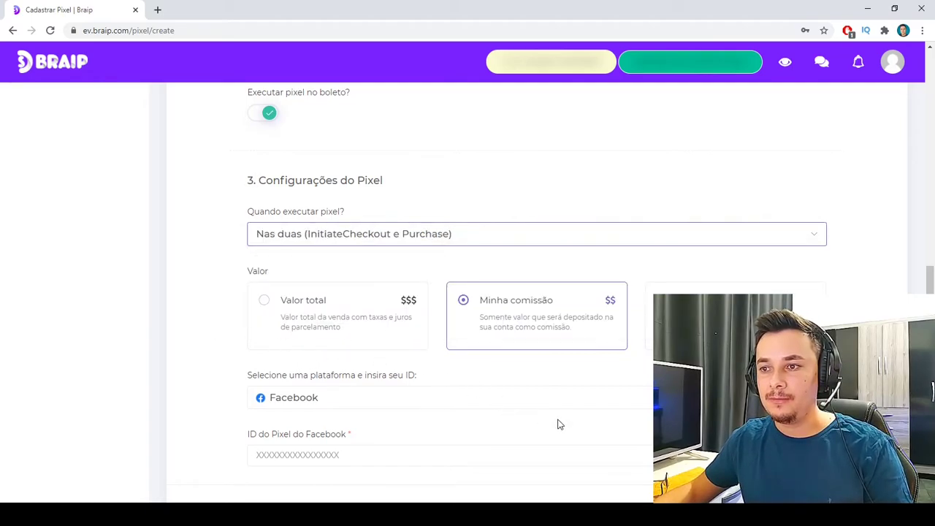
- Fill in the Facebook pixel ID with the first previously used entry and save the Comfort Protect 01 pixel
scroll(558, 424, "down", 2)
left_click(284, 365)
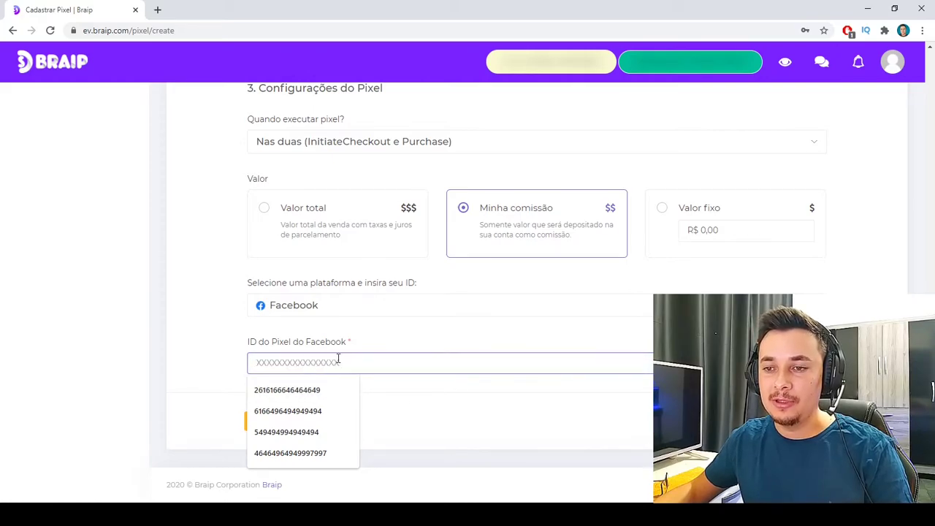
left_click(309, 390)
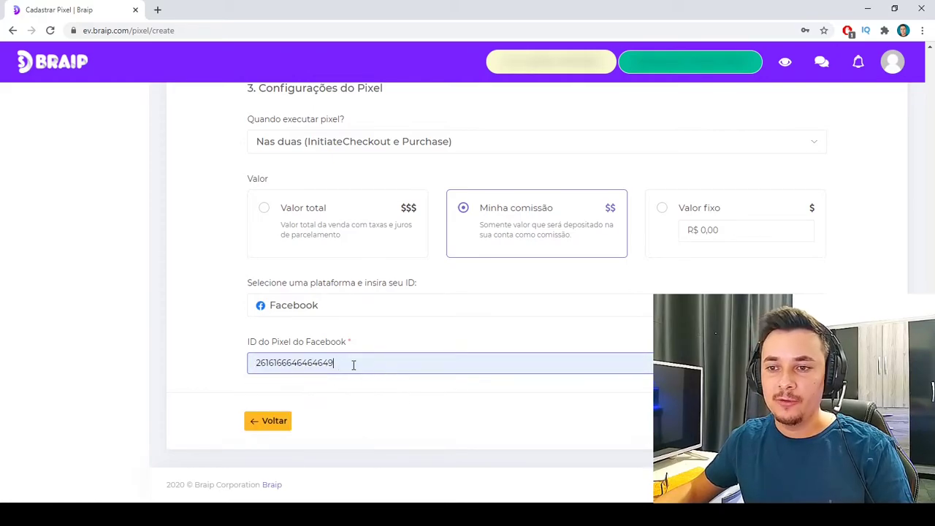
double_click(306, 368)
left_click(339, 363)
double_click(294, 363)
double_click(294, 363)
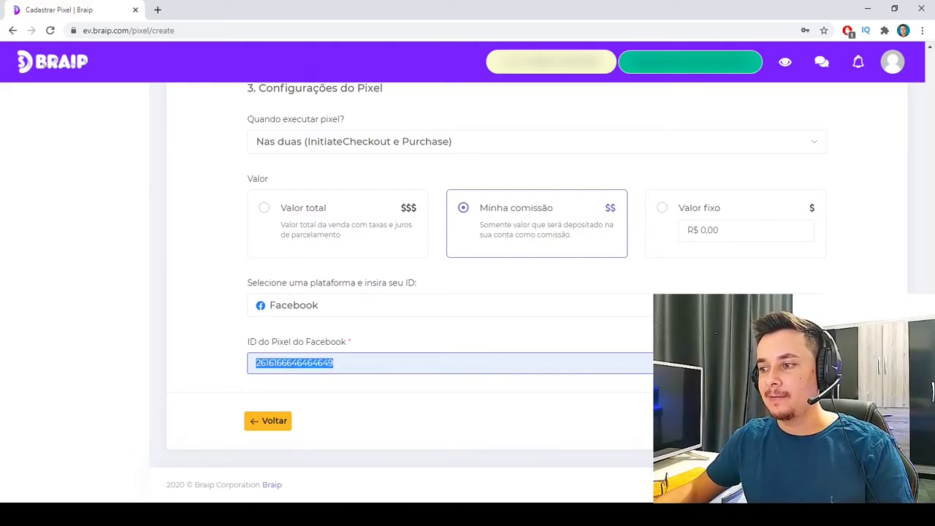
key("Return")
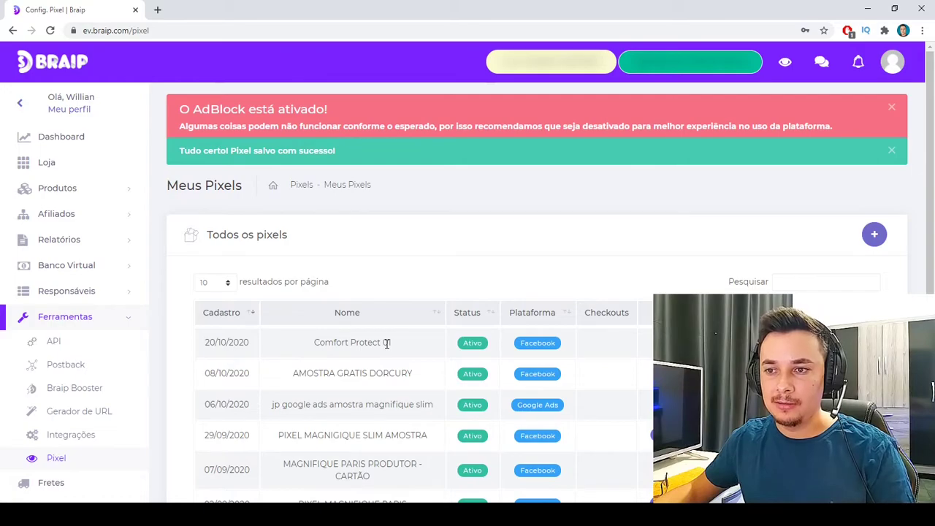
- Start registering another pixel and name it "Comfort Protect 02"
triple_click(349, 342)
left_click(348, 369)
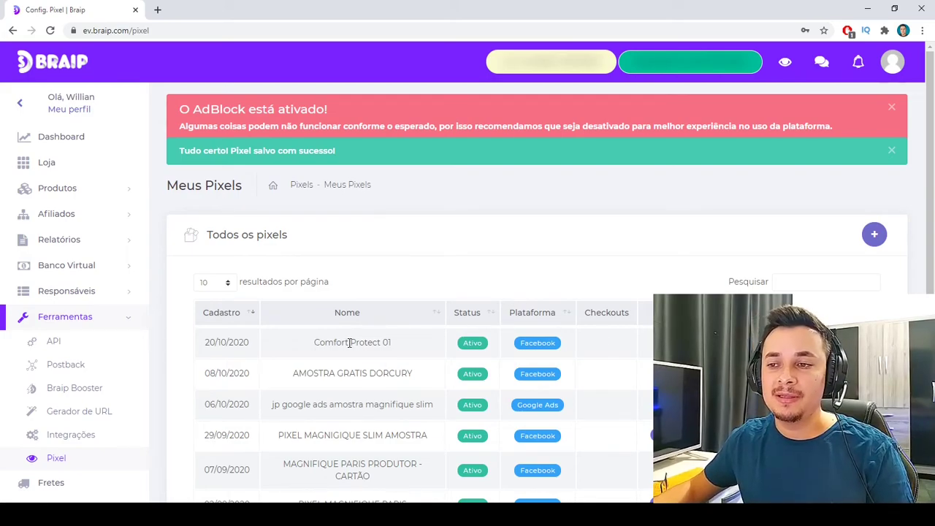
left_click(831, 241)
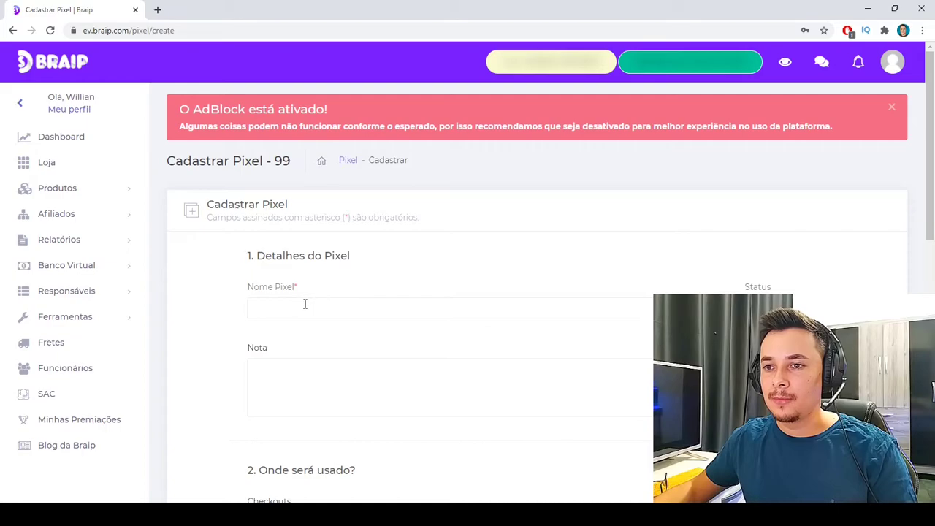
left_click(305, 303)
type("Comfort Protect 02")
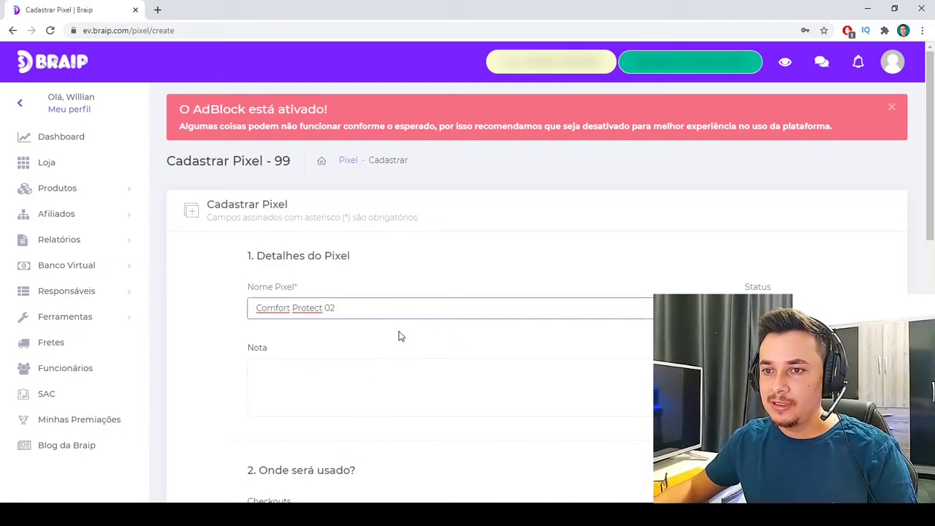
- Leave the note and checkouts empty, choose Minha comissão as the value and run the pixel on Nas duas (InitiateCheckout e Purchase)
scroll(398, 338, "down", 2)
left_click(353, 272)
scroll(352, 271, "down", 2)
left_click(301, 292)
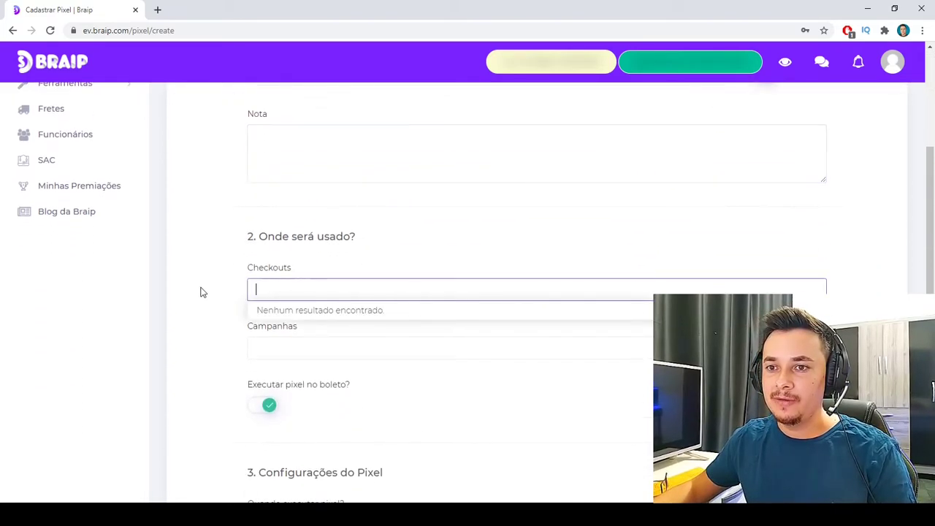
scroll(206, 292, "down", 2)
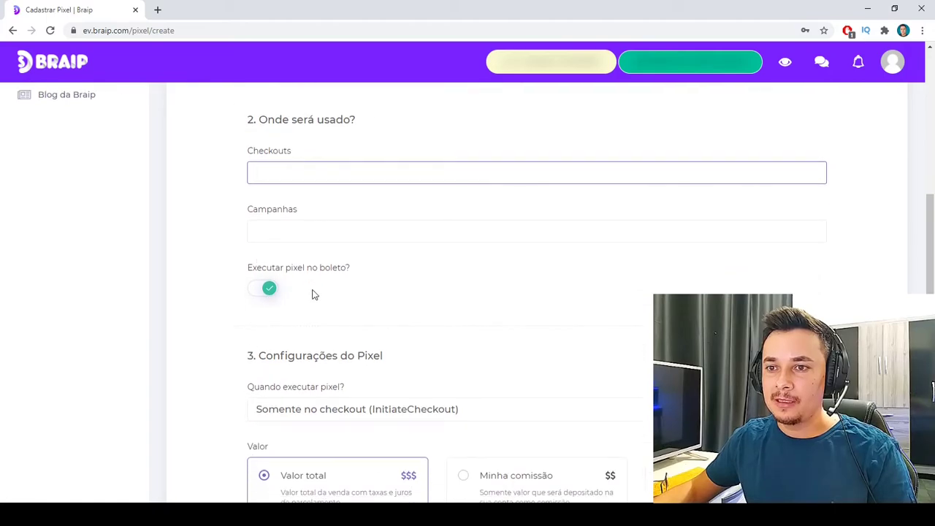
scroll(480, 349, "down", 3)
left_click(526, 305)
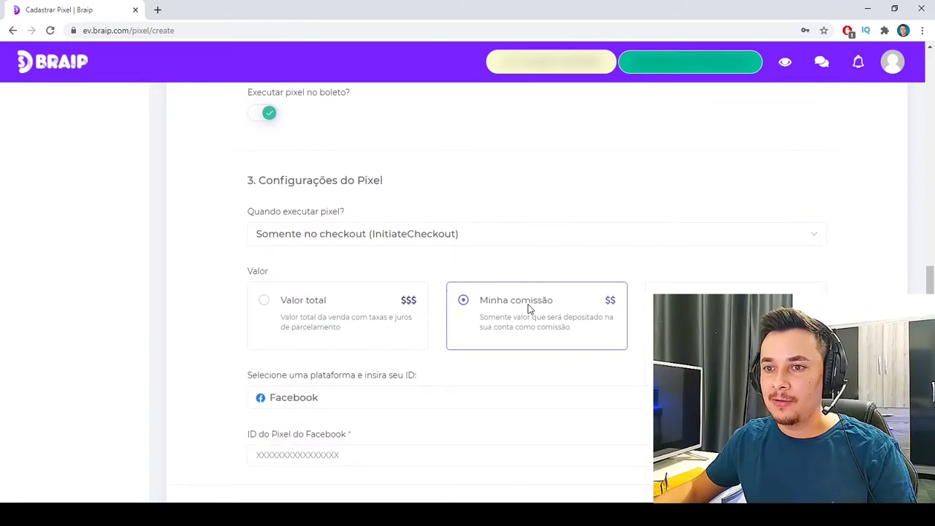
left_click(281, 234)
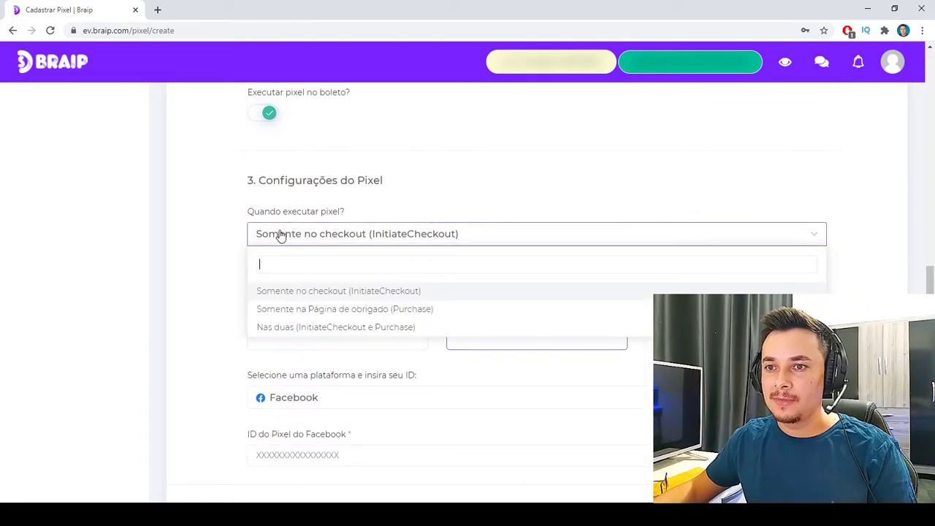
left_click(267, 329)
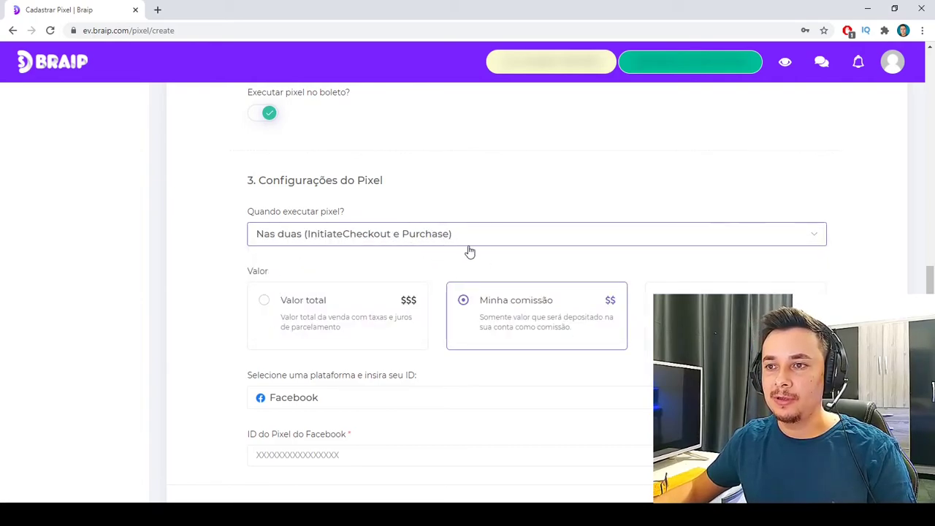
- Fill in the Facebook pixel ID with the second previously used entry and save the Comfort Protect 02 pixel
scroll(509, 364, "down", 1)
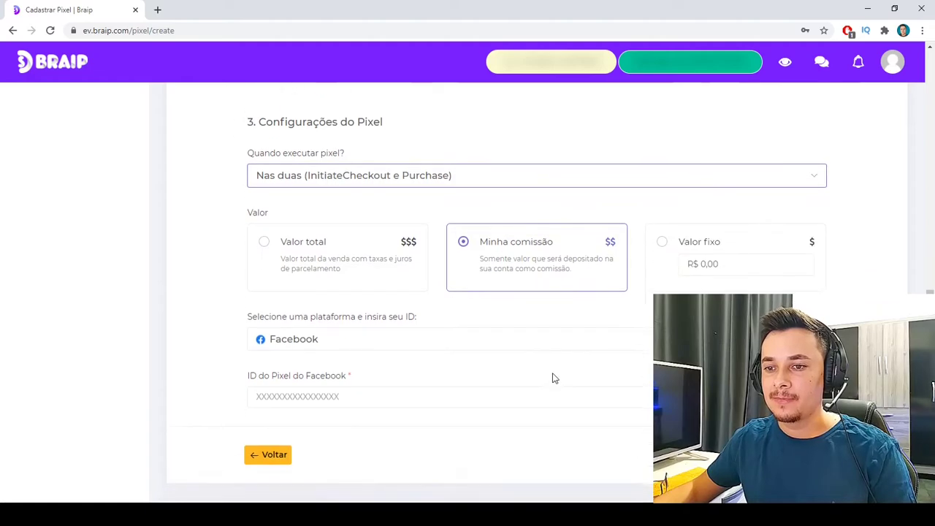
left_click(290, 394)
left_click(257, 425)
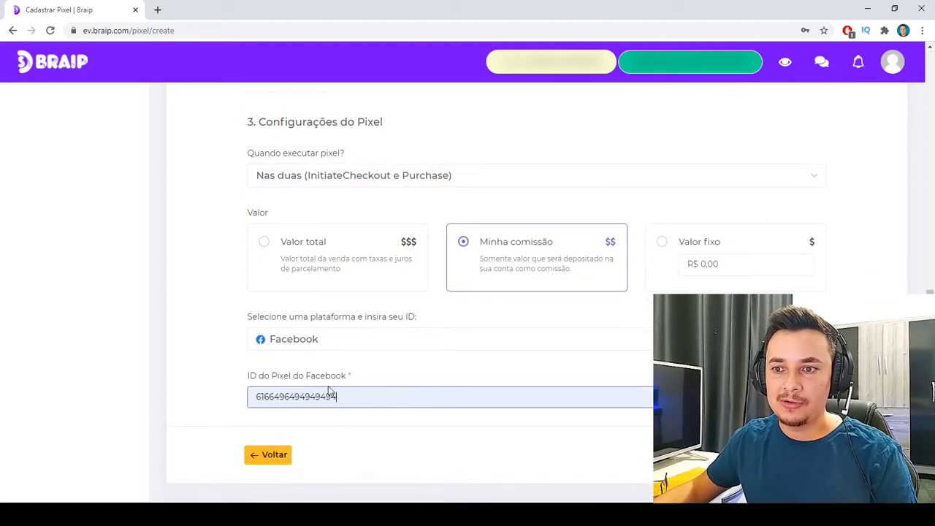
scroll(629, 403, "down", 1)
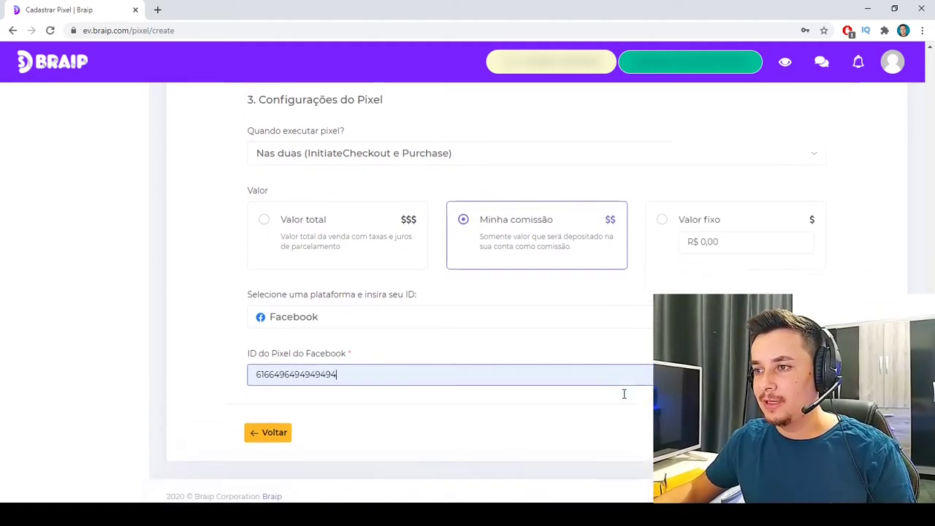
key("Return")
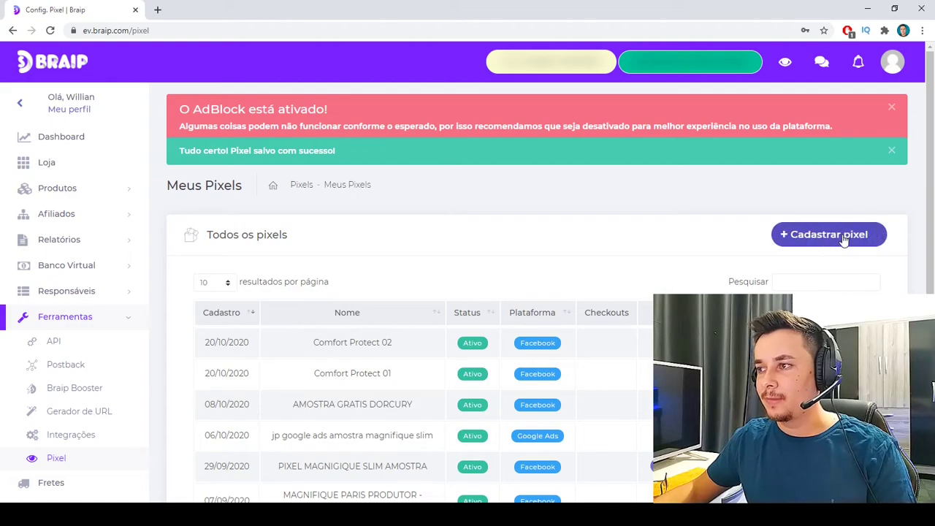
- Start registering a pixel named "Comfort Protect 03" that runs on Nas duas (InitiateCheckout e Purchase) with Minha comissão as its value
left_click(837, 240)
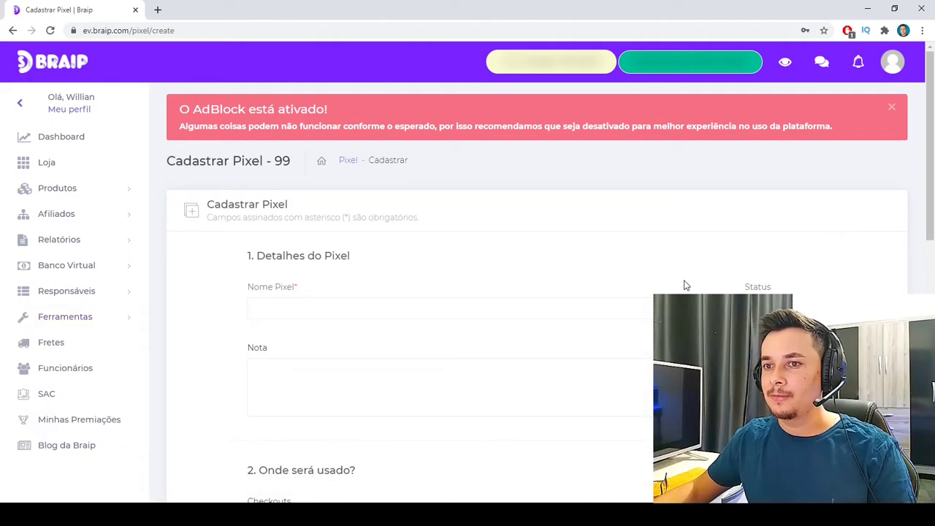
type("Comfort Protect 03")
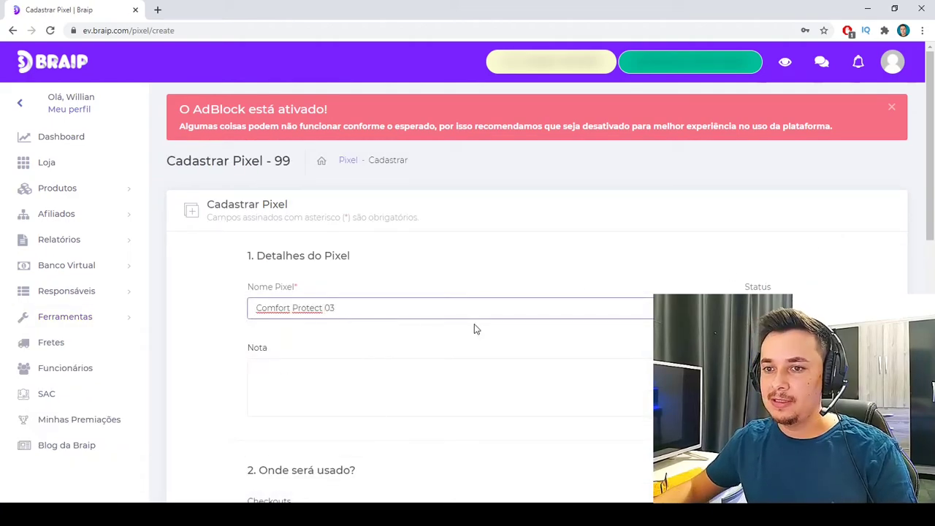
scroll(474, 324, "down", 2)
scroll(328, 251, "down", 3)
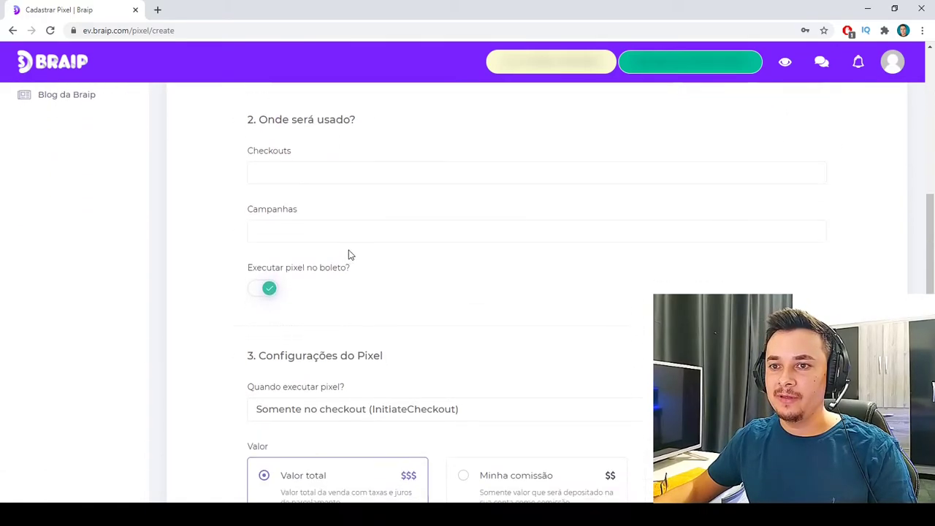
scroll(351, 248, "down", 3)
left_click(312, 236)
left_click(304, 326)
left_click(530, 313)
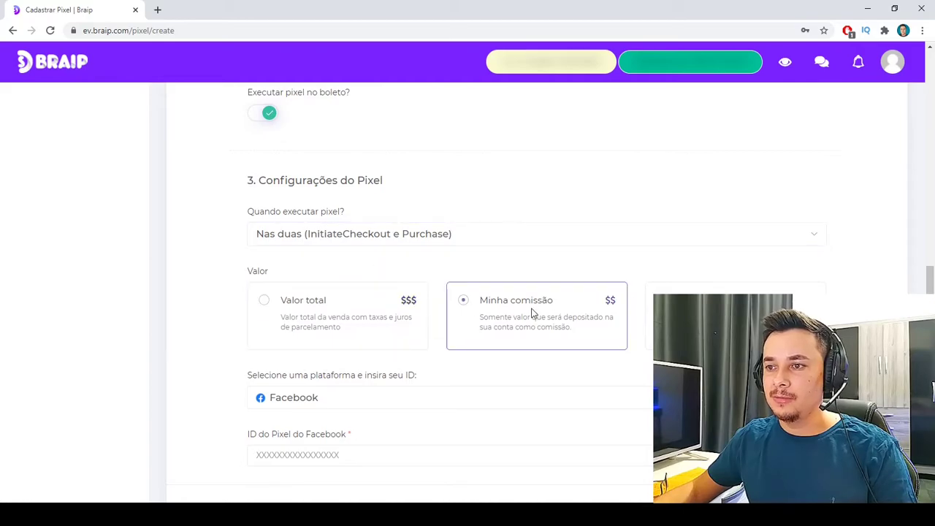
- Fill in the Facebook pixel ID with the third previously used entry and save the Comfort Protect 03 pixel
scroll(493, 330, "down", 1)
scroll(493, 330, "down", 1)
left_click(292, 359)
left_click(292, 431)
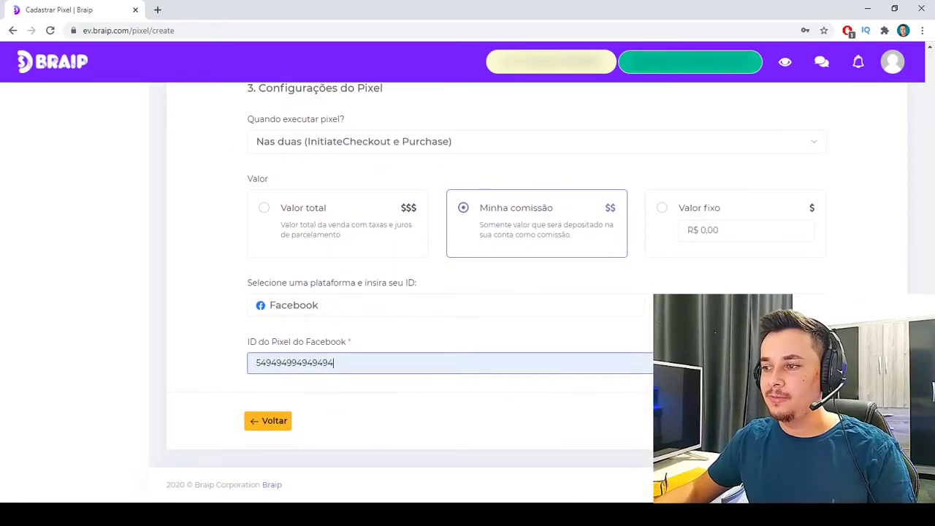
key("Return")
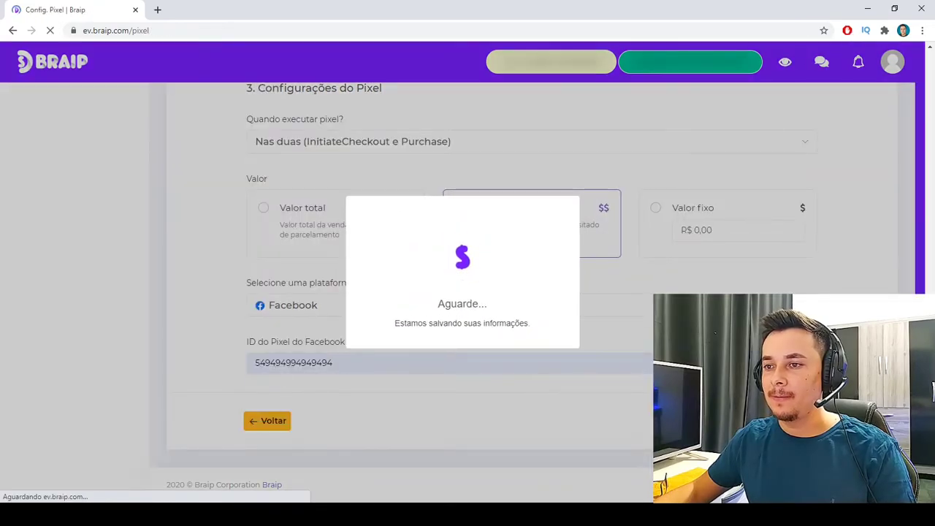
- Examine the Comfort Protect 01, 02 and 03 entries in the list of registered pixels
scroll(212, 388, "down", 2)
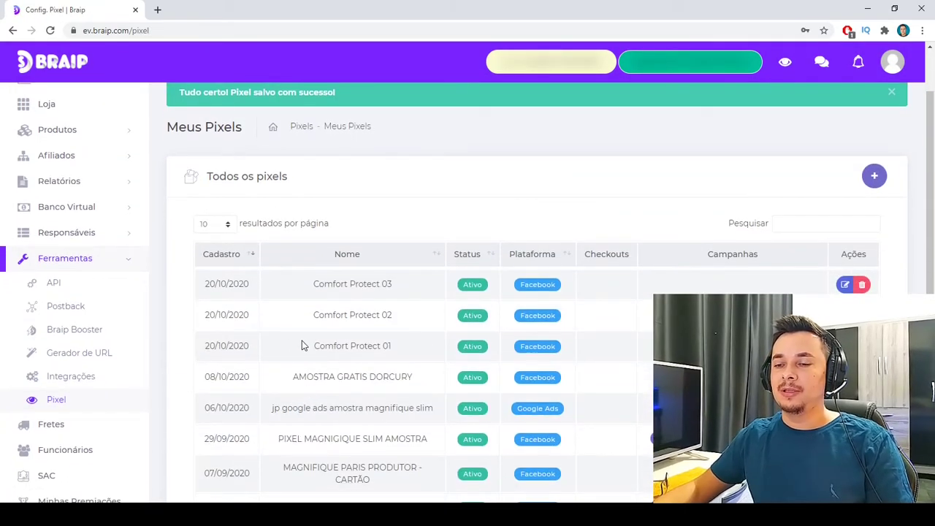
left_click_drag(313, 345, 398, 350)
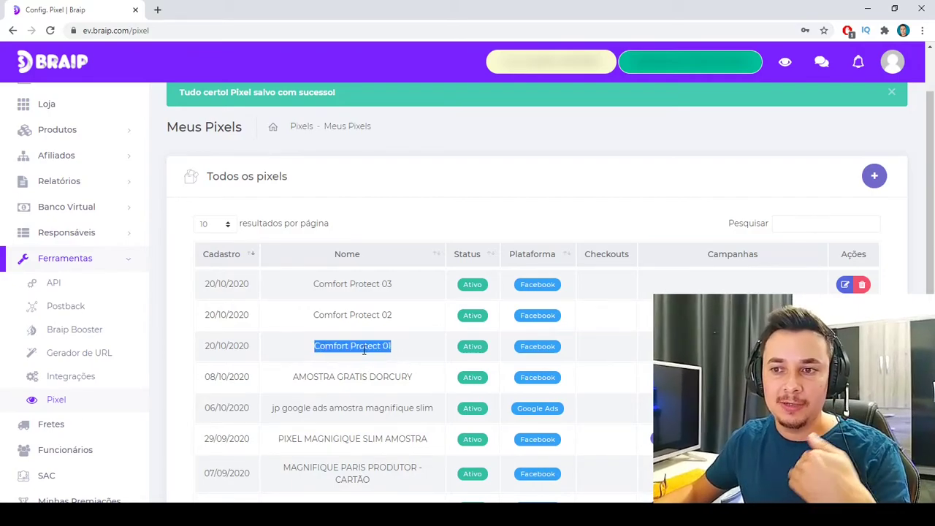
triple_click(334, 316)
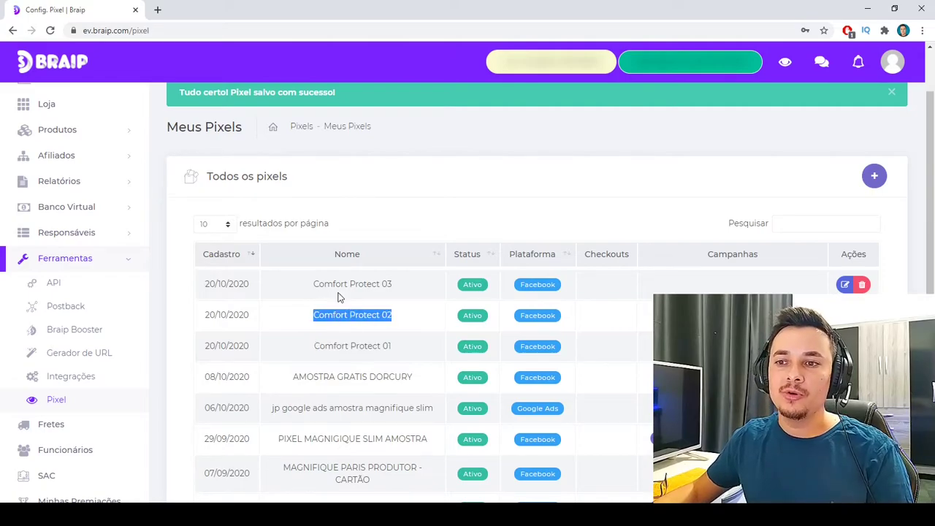
triple_click(339, 283)
left_click(329, 314)
triple_click(336, 284)
triple_click(340, 315)
left_click(338, 288)
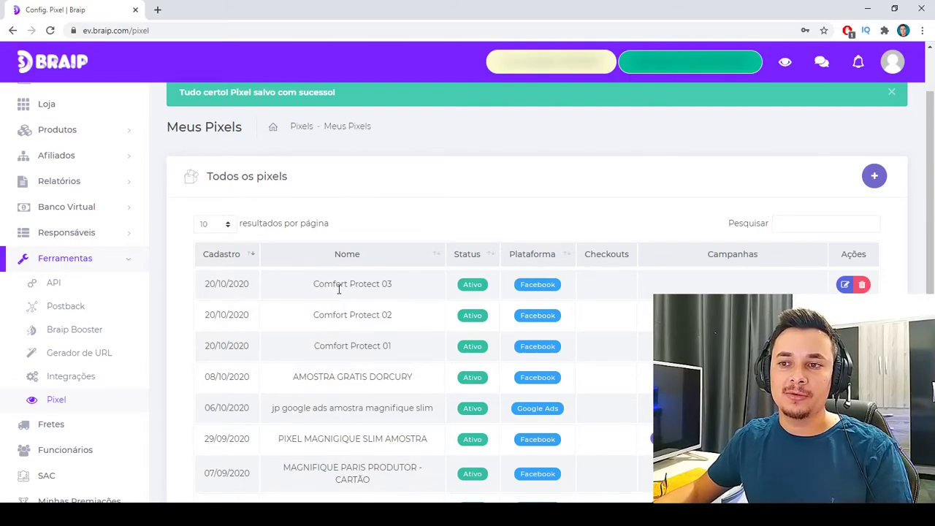
triple_click(341, 344)
left_click_drag(395, 317, 333, 285)
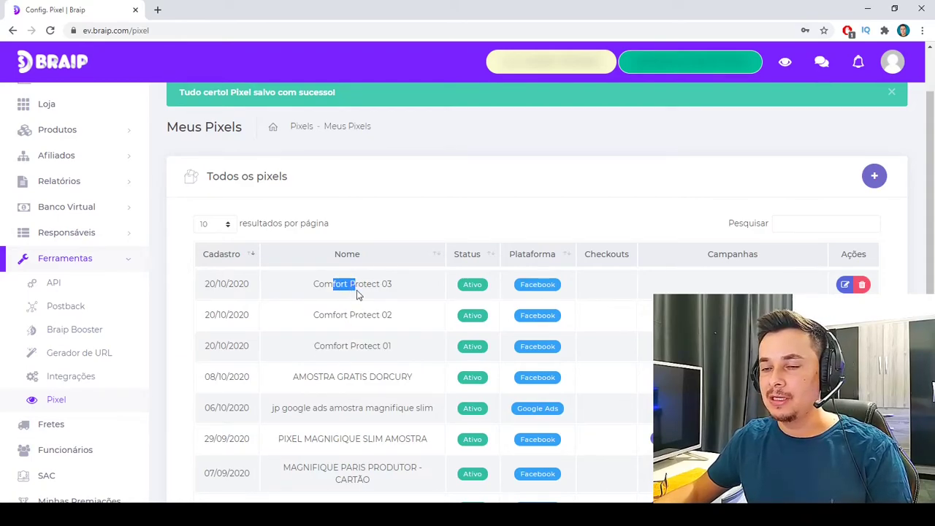
- Open Comfort Protect from the promoted products (Produtos que promovo) and show its registered campaigns
left_click(61, 134)
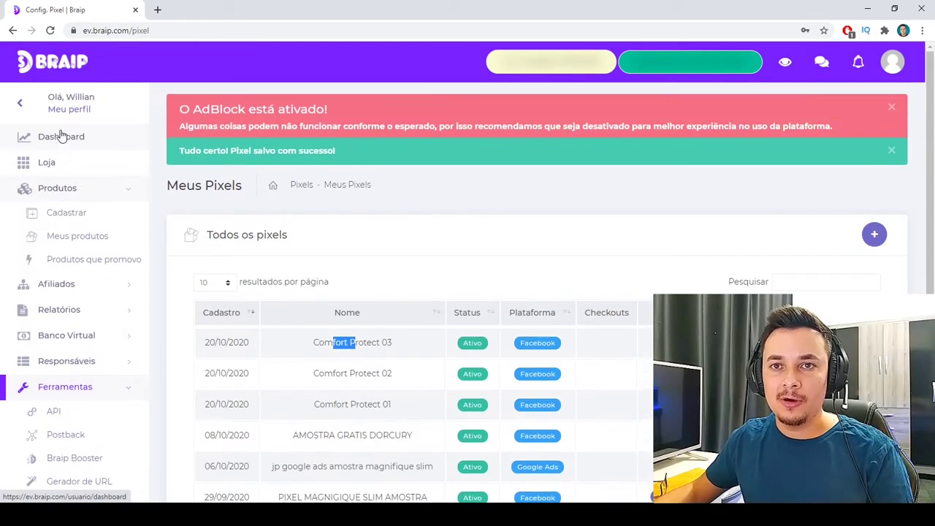
left_click(93, 267)
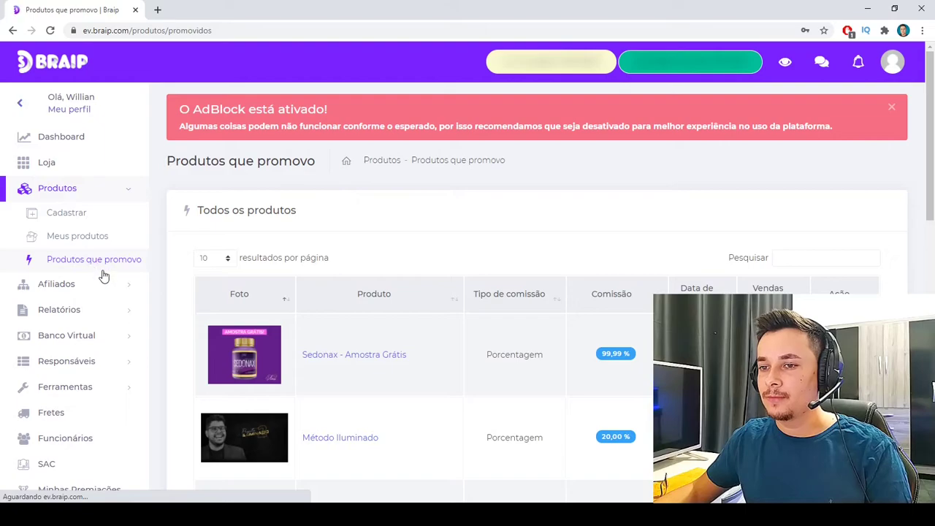
scroll(251, 349, "down", 3)
scroll(250, 349, "down", 5)
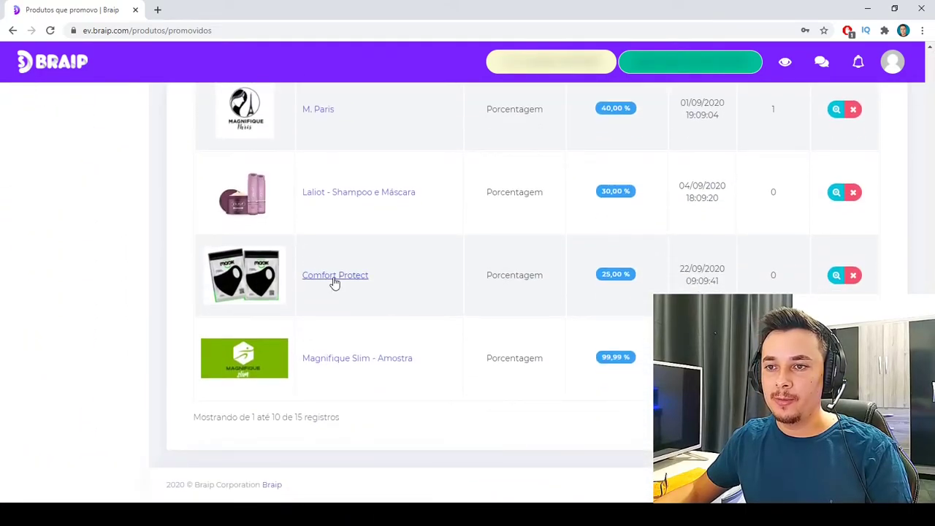
left_click(333, 279)
scroll(347, 279, "down", 4)
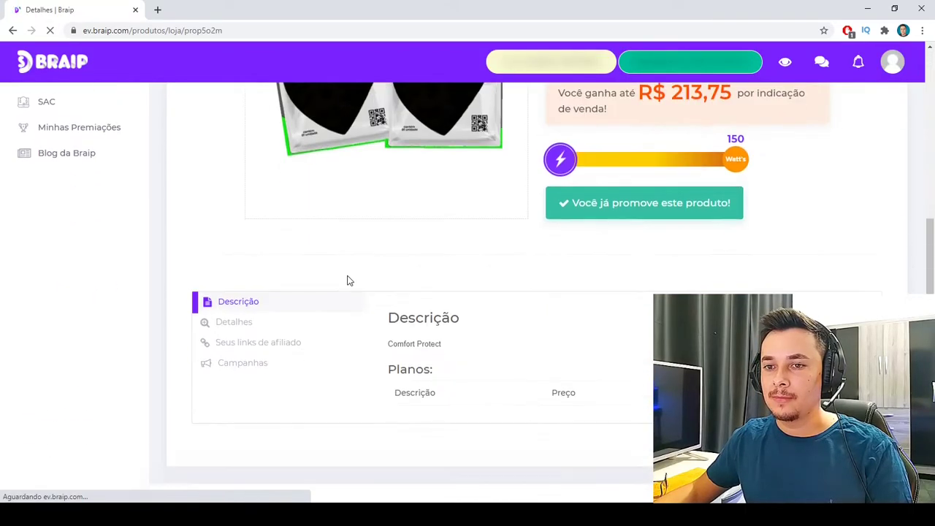
left_click(235, 348)
scroll(267, 314, "down", 1)
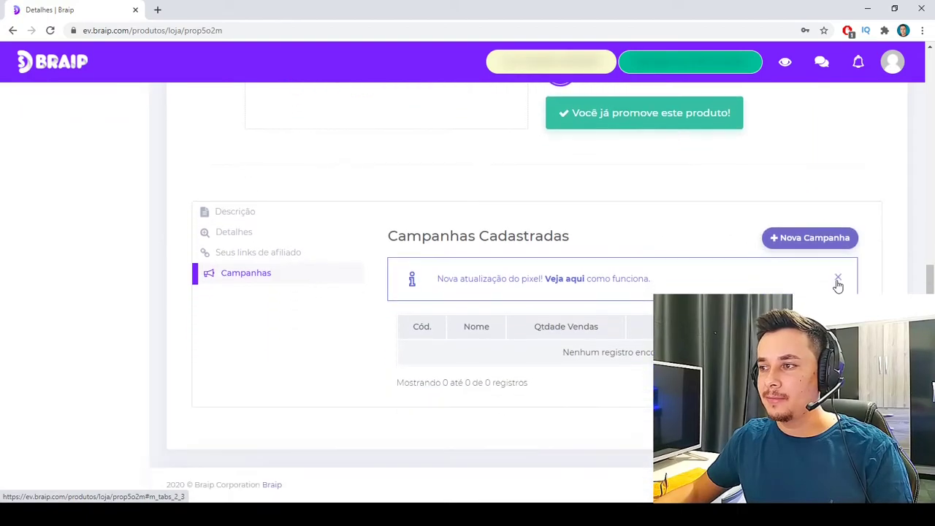
- Create a new campaign named "Campanha Comfort Protect" with the first available Página de vendas as its destination URL
left_click(837, 238)
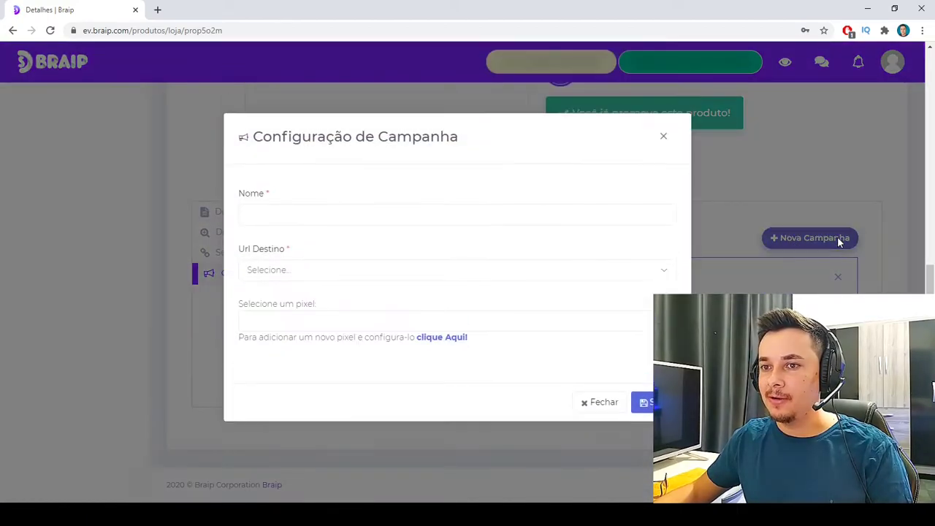
left_click(280, 216)
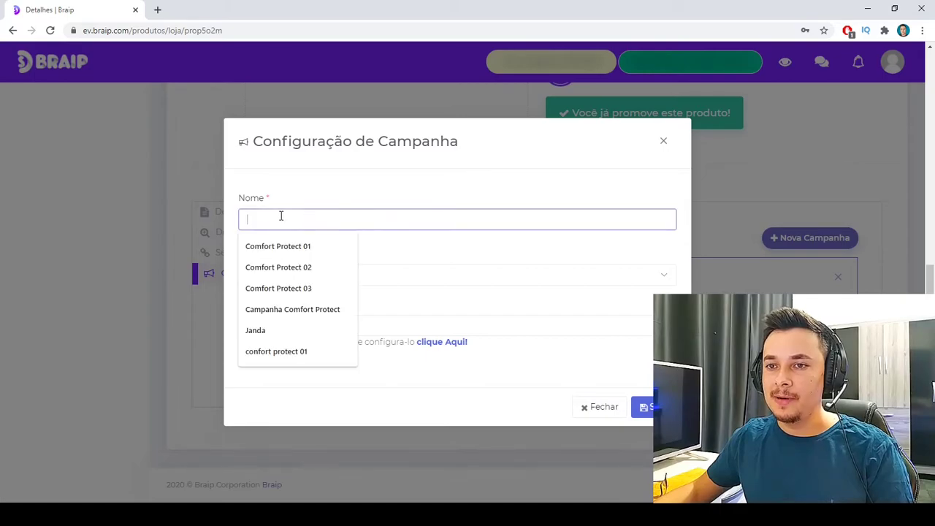
left_click(292, 308)
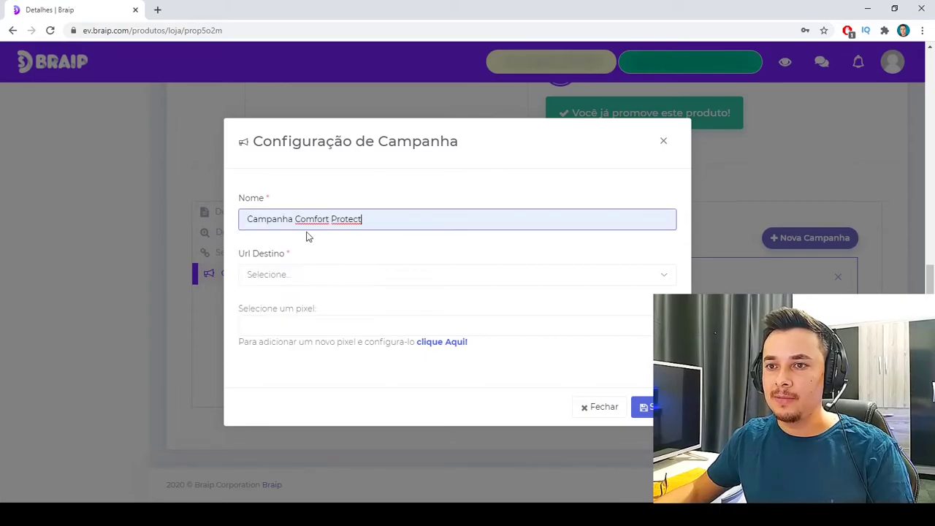
left_click(313, 283)
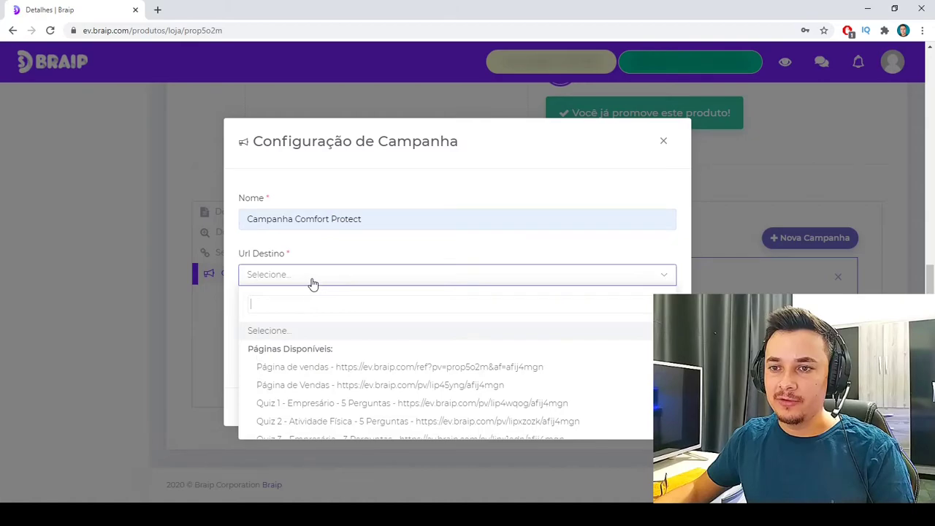
left_click(324, 372)
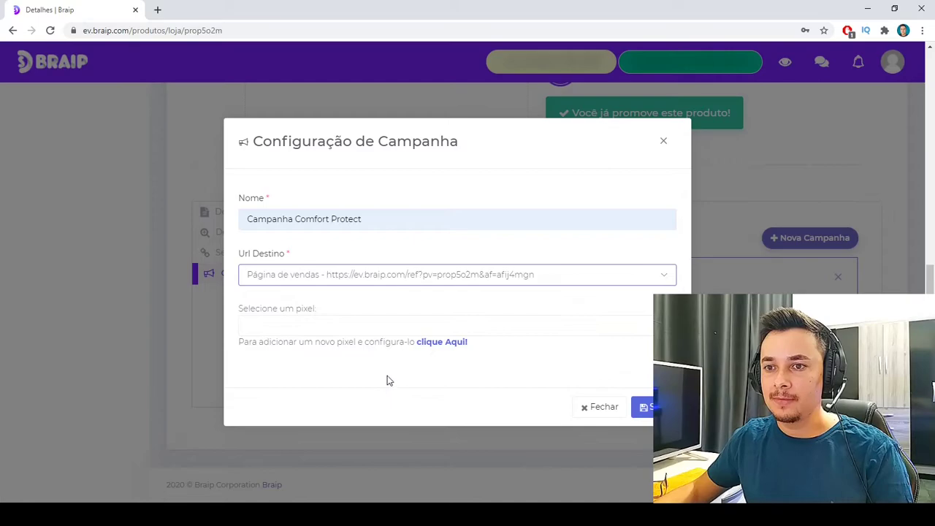
- Assign the Facebook pixels Comfort Protect 01, Comfort Protect 02 and Comfort Protect 03 to the campaign and save it
left_click(398, 327)
scroll(406, 376, "down", 1)
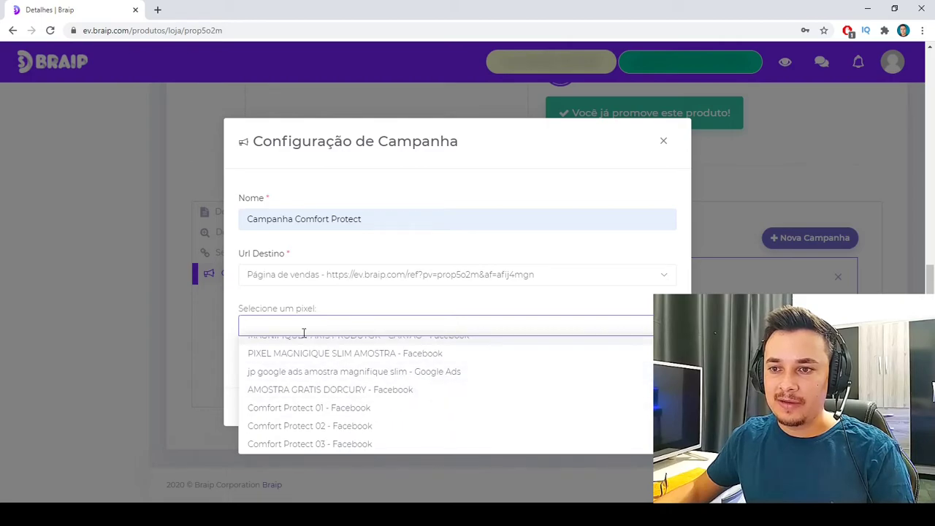
left_click(264, 328)
left_click(344, 334)
scroll(375, 415, "down", 2)
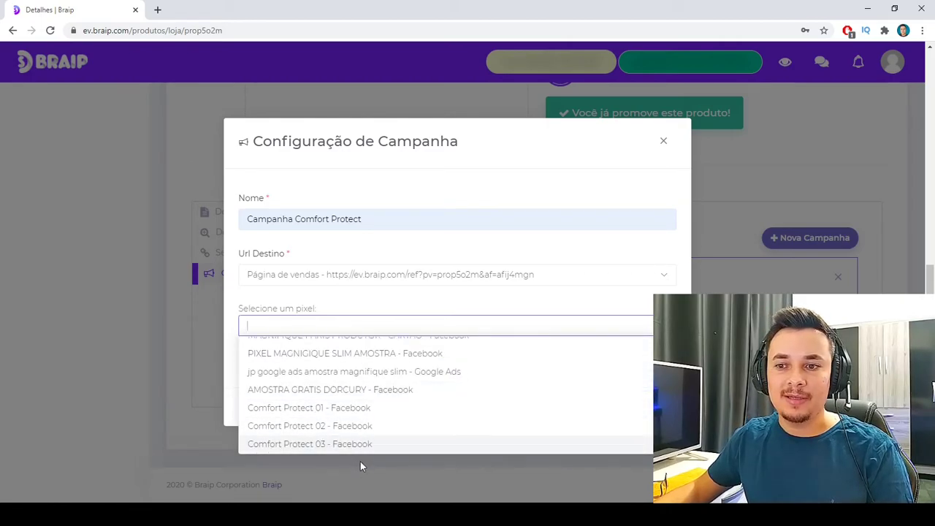
left_click(325, 414)
left_click(411, 328)
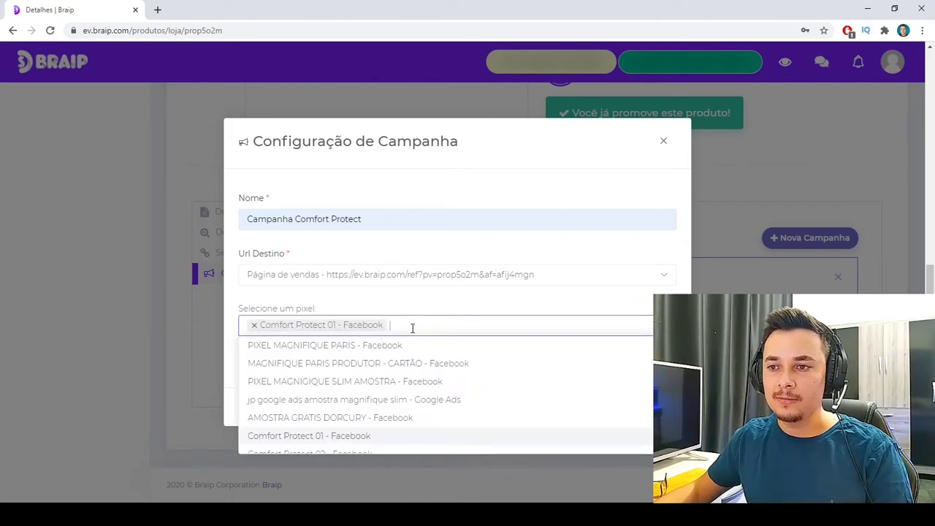
left_click(327, 431)
left_click(574, 326)
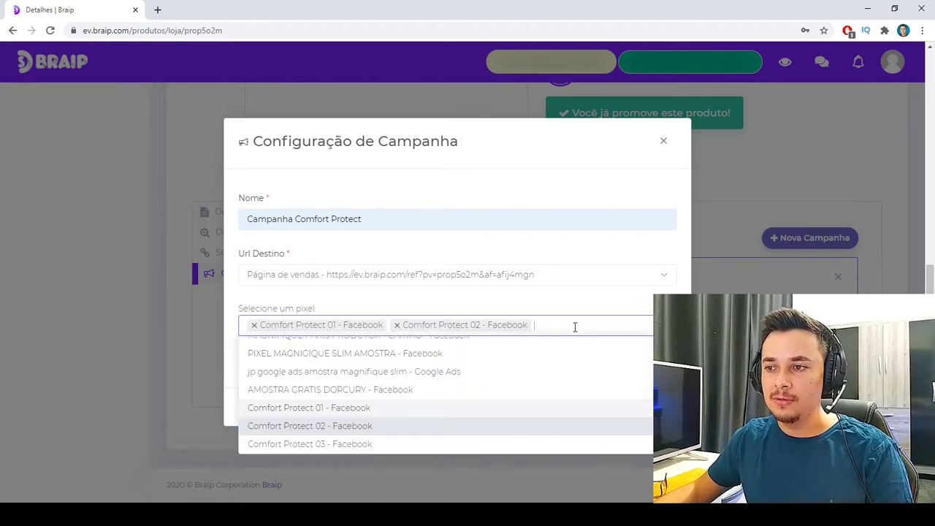
left_click(327, 444)
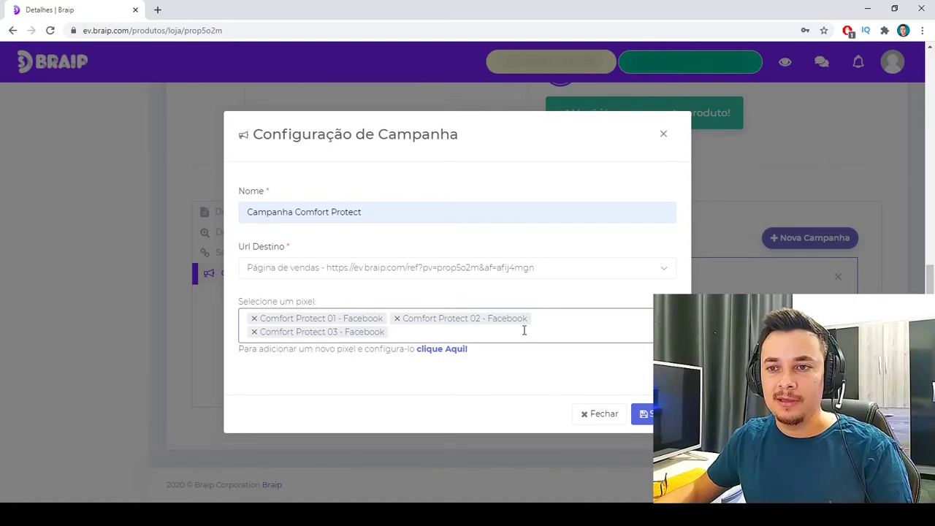
left_click(642, 414)
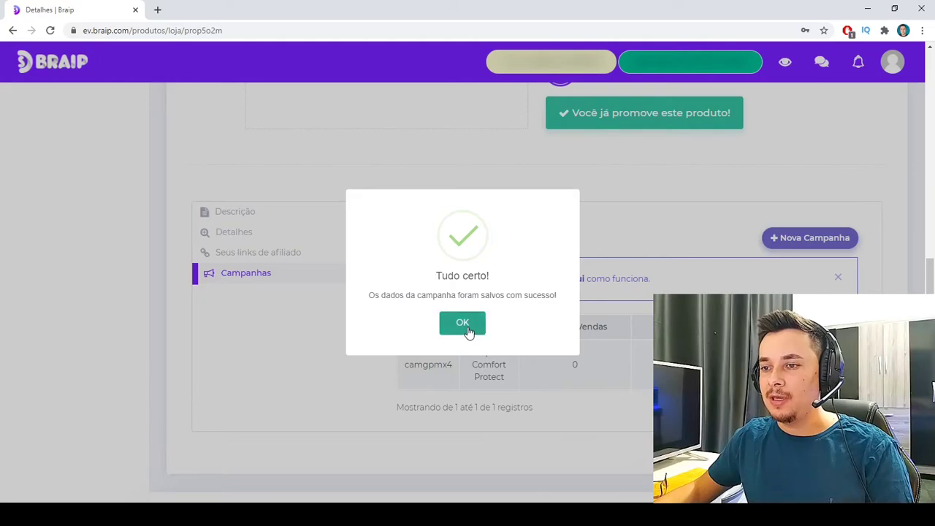
left_click(468, 330)
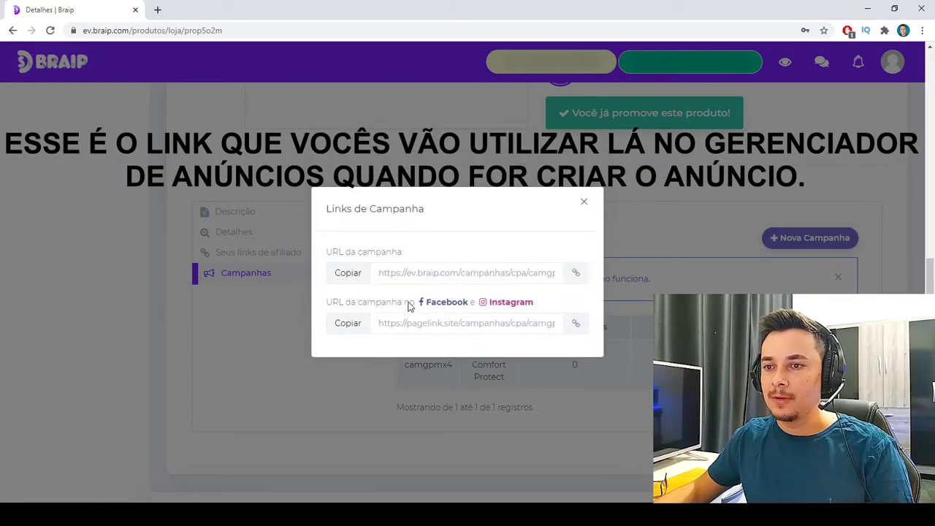
left_click(346, 273)
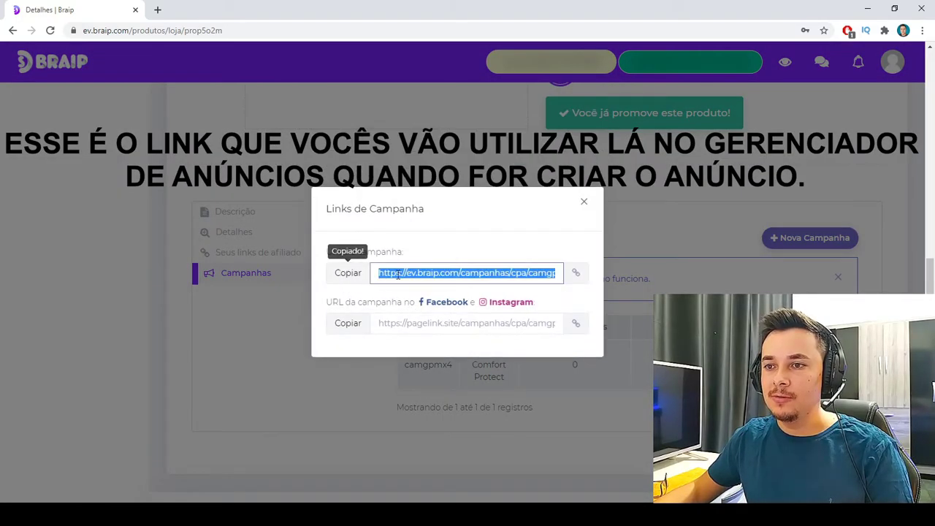
left_click(355, 274)
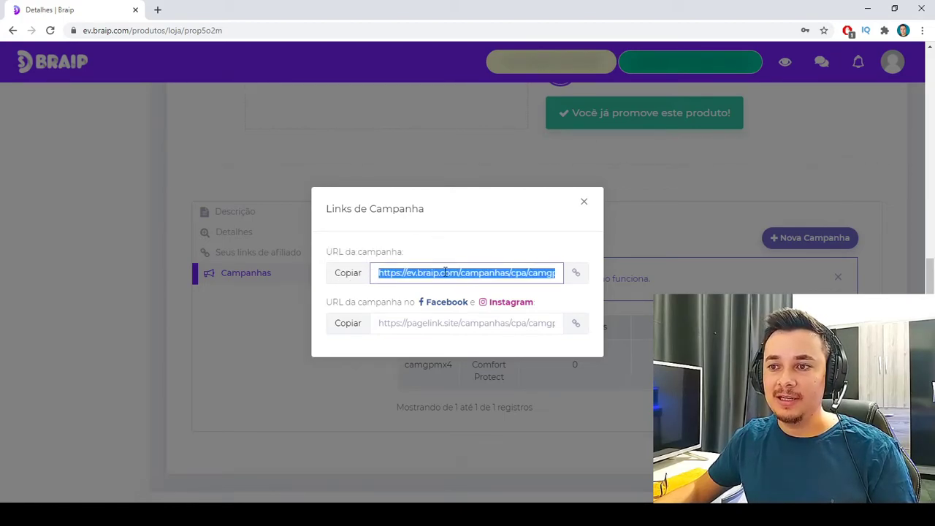
left_click(158, 11)
type("https://ev.braip.com/campanhas/cpa/camgpmx4")
key("Return")
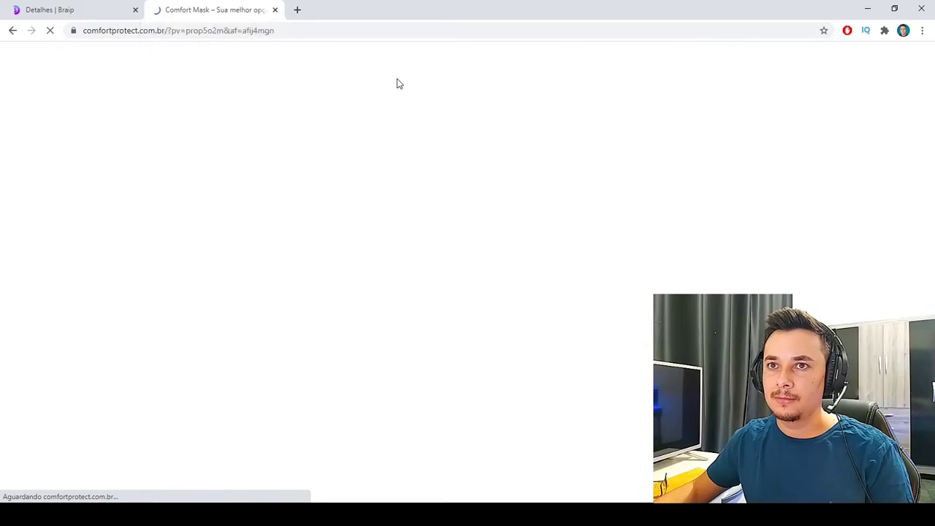
scroll(540, 265, "down", 3)
scroll(471, 268, "up", 3)
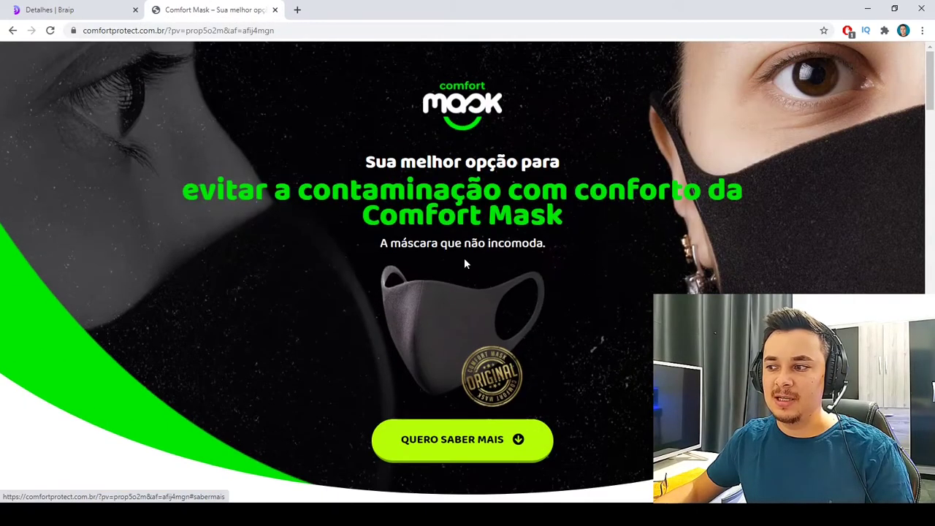
left_click(275, 10)
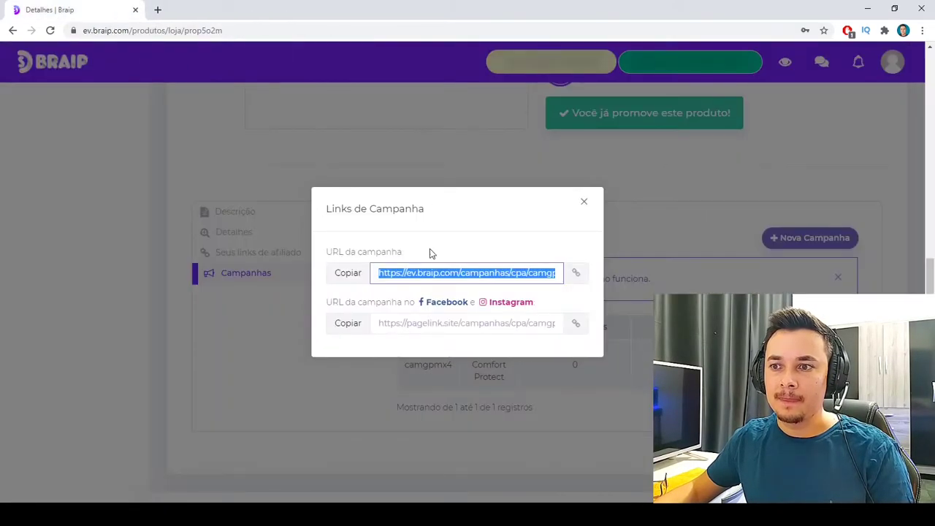
left_click(332, 325)
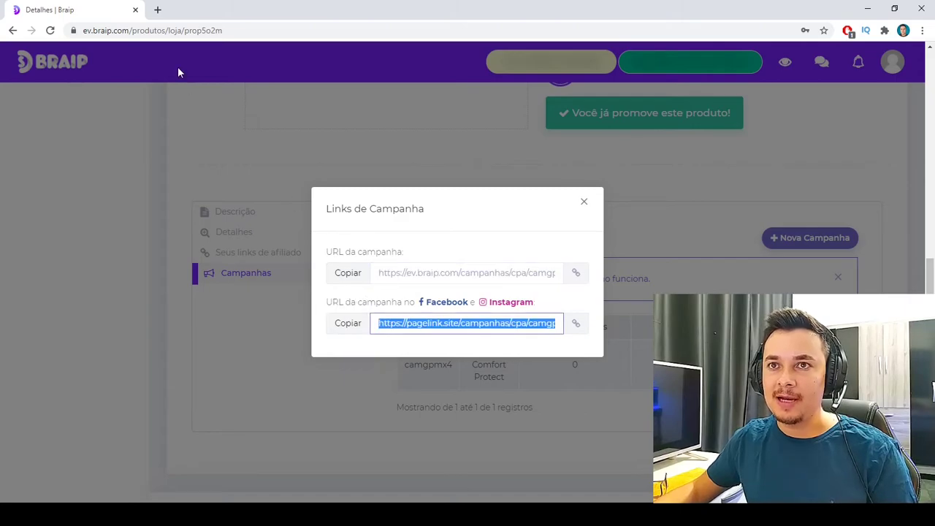
left_click(157, 10)
left_click(136, 32)
type("https://pagelink.site/campanhas/cpa/camgpmx4")
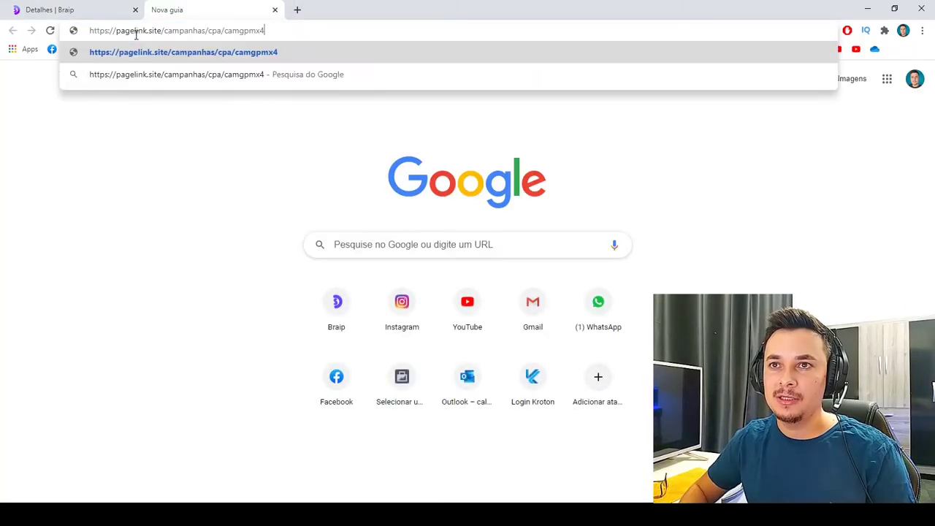
key("Return")
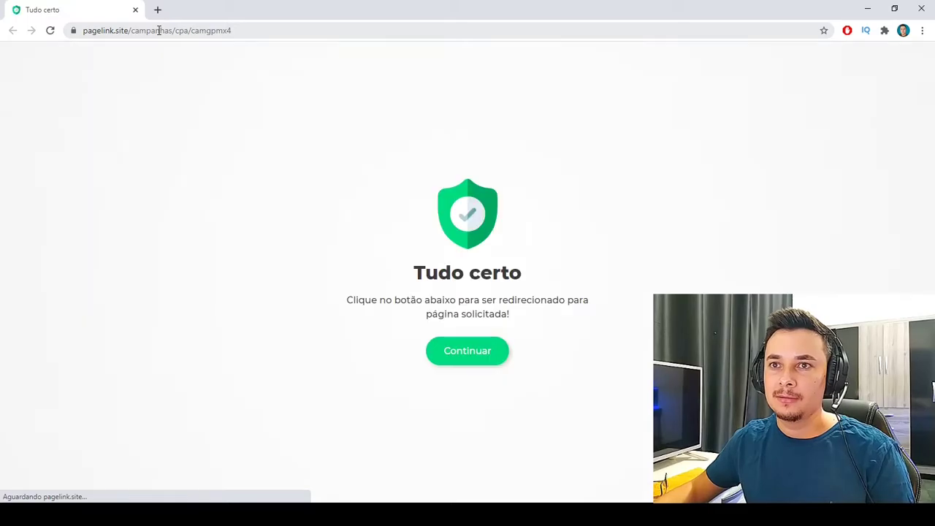
left_click(481, 357)
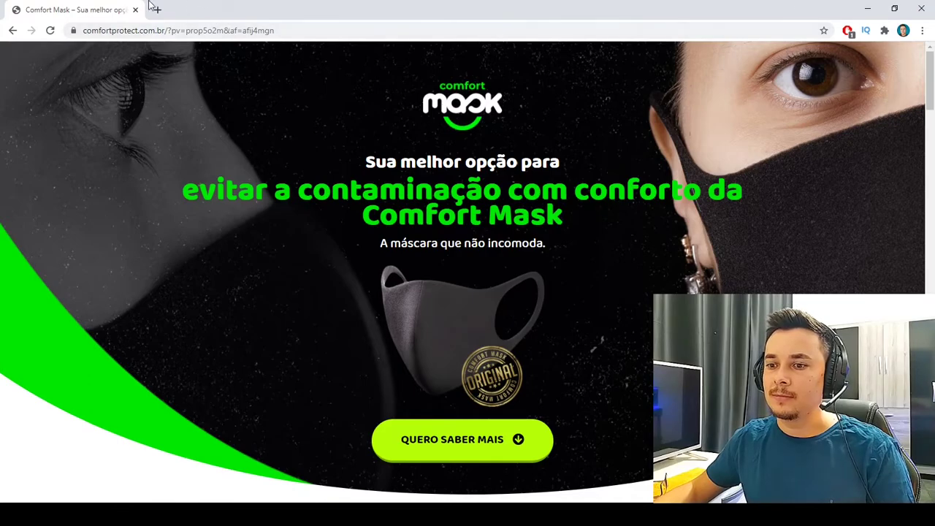
- Return to the Comfort Protect product page in Braip and close the campaign links dialog
mouse_move(246, 503)
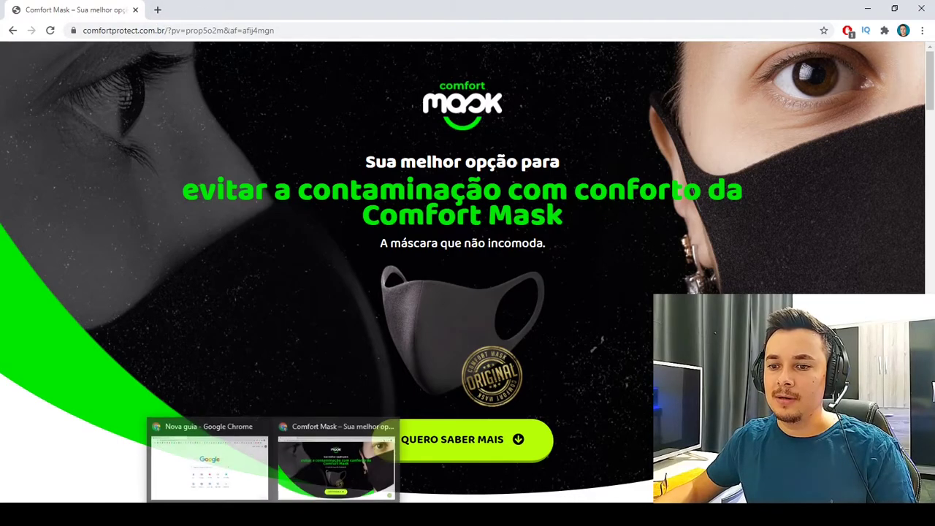
left_click(236, 484)
left_click(84, 9)
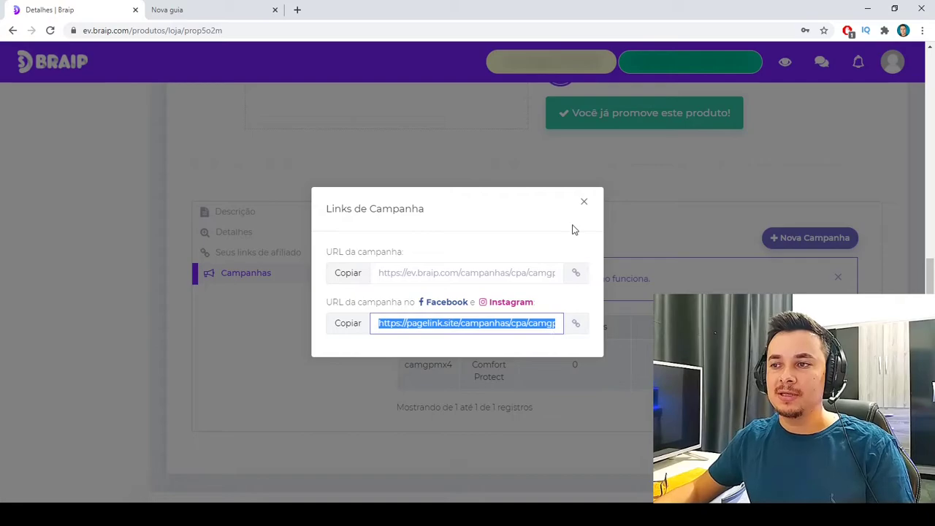
left_click(584, 204)
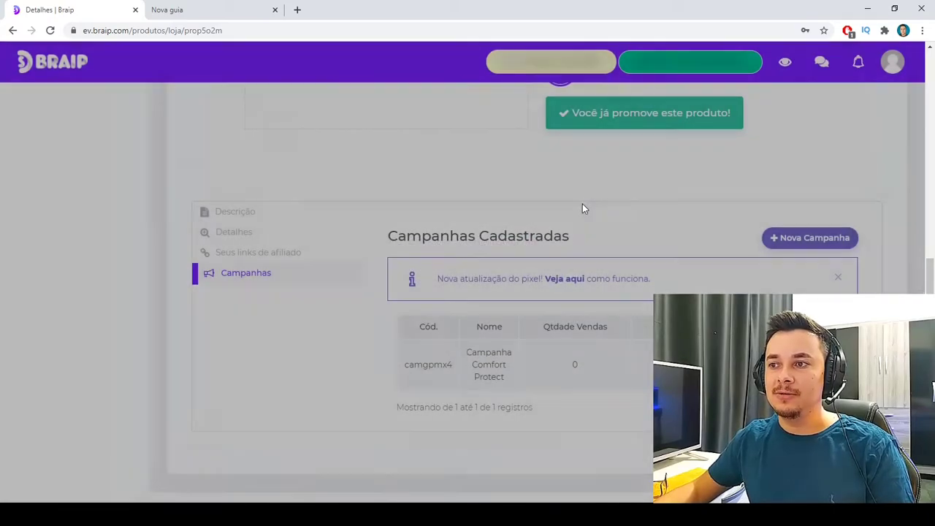